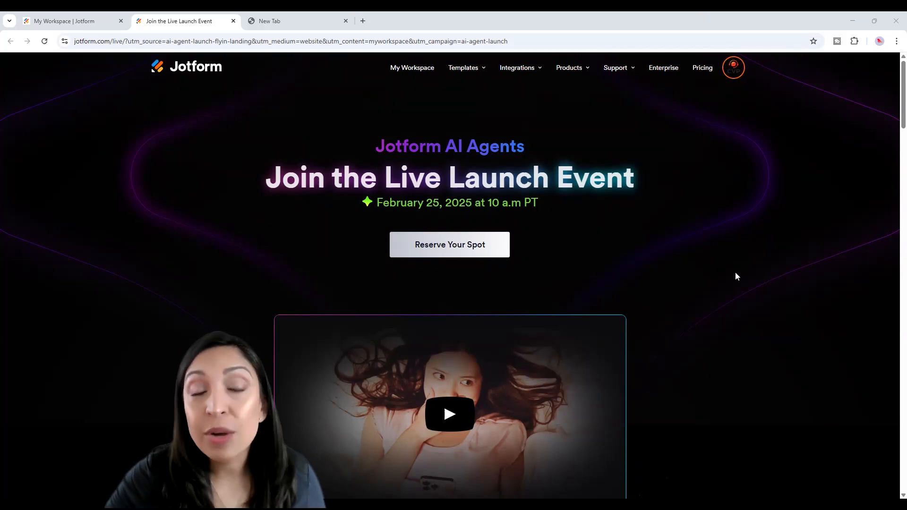
Create a new AI agent from the workspace using the preset Customer Support description
{"action": "left_click", "coordinate": [184, 72]}
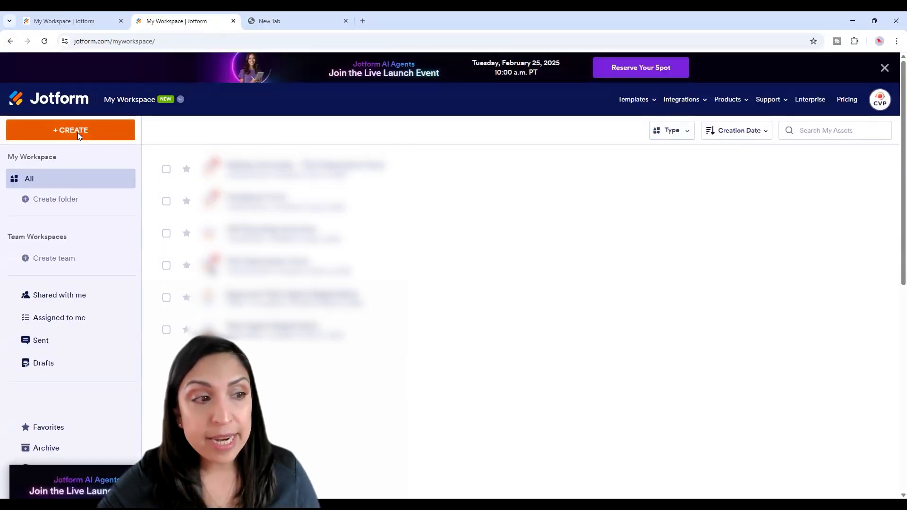
{"action": "left_click", "coordinate": [78, 132]}
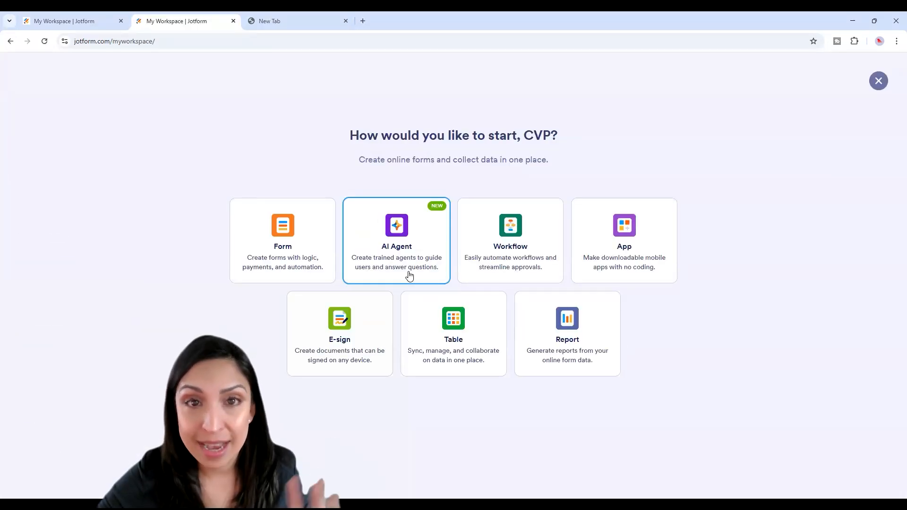
{"action": "left_click", "coordinate": [409, 275]}
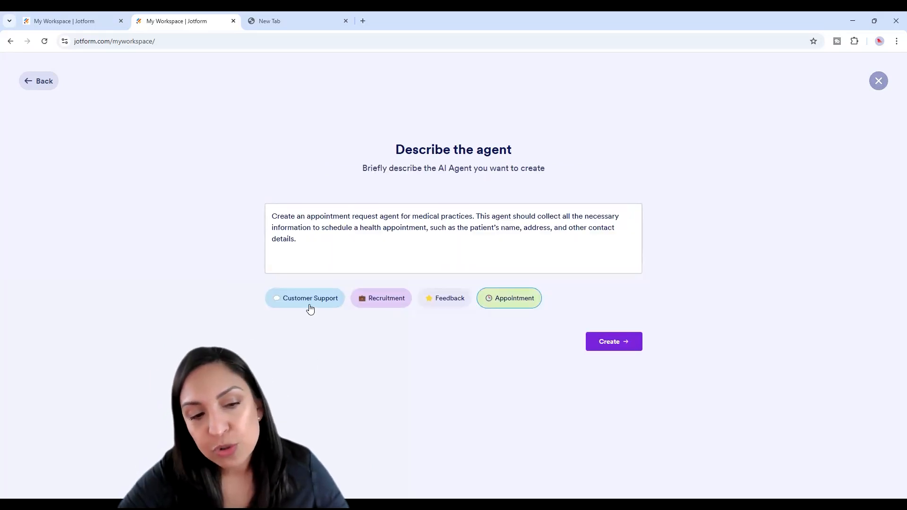
{"action": "left_click", "coordinate": [310, 308]}
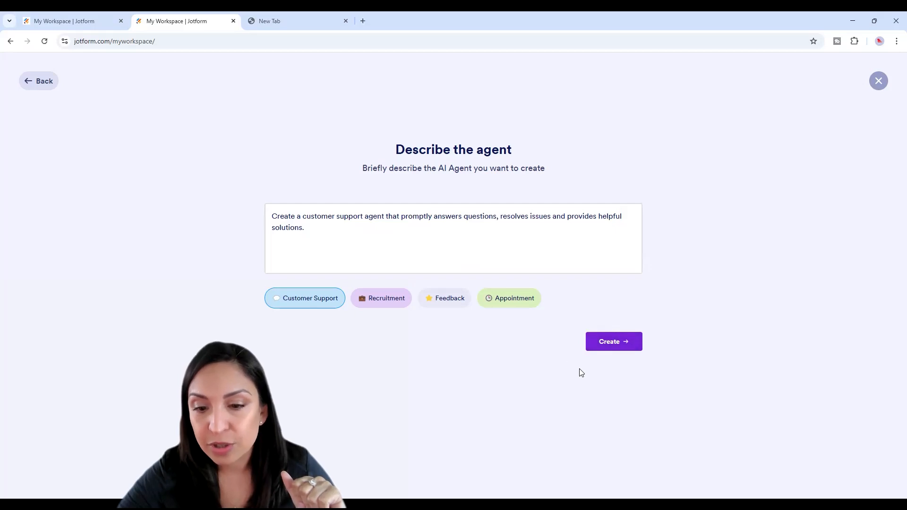
{"action": "left_click", "coordinate": [611, 345]}
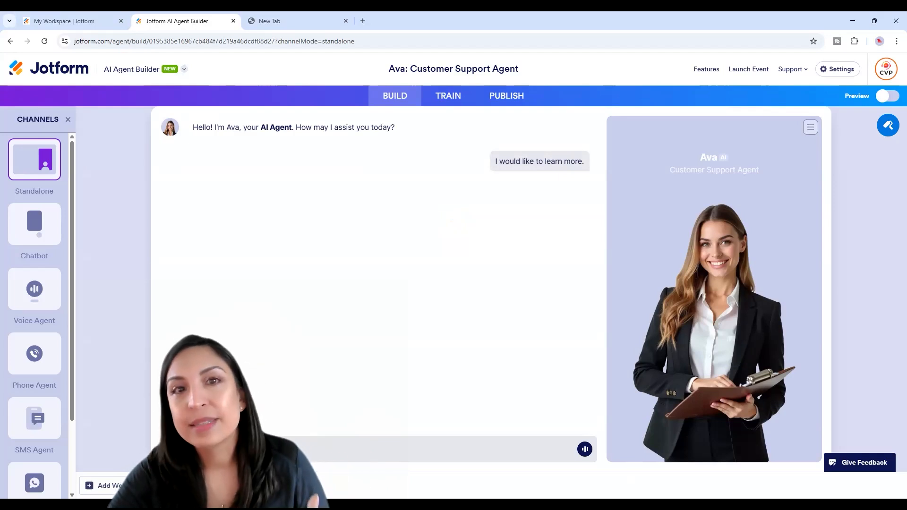
Examine the agent designer's avatar gallery and its options for generating or uploading an avatar
{"action": "left_click", "coordinate": [887, 124]}
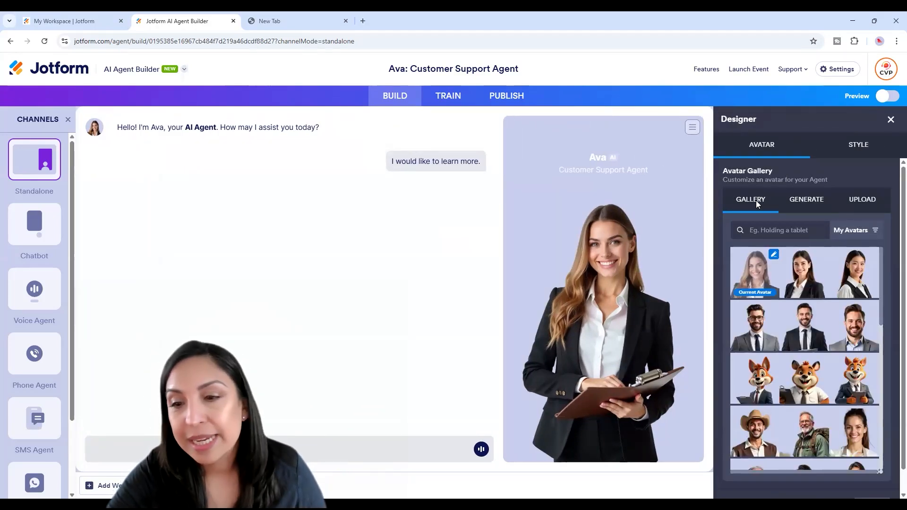
{"action": "scroll", "coordinate": [829, 296], "scroll_direction": "down", "scroll_amount": 2}
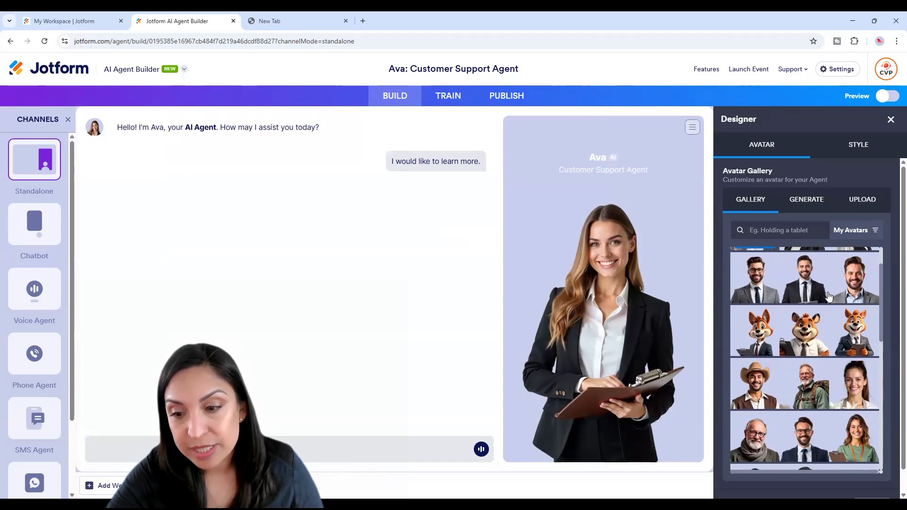
{"action": "scroll", "coordinate": [830, 300], "scroll_direction": "down", "scroll_amount": 1}
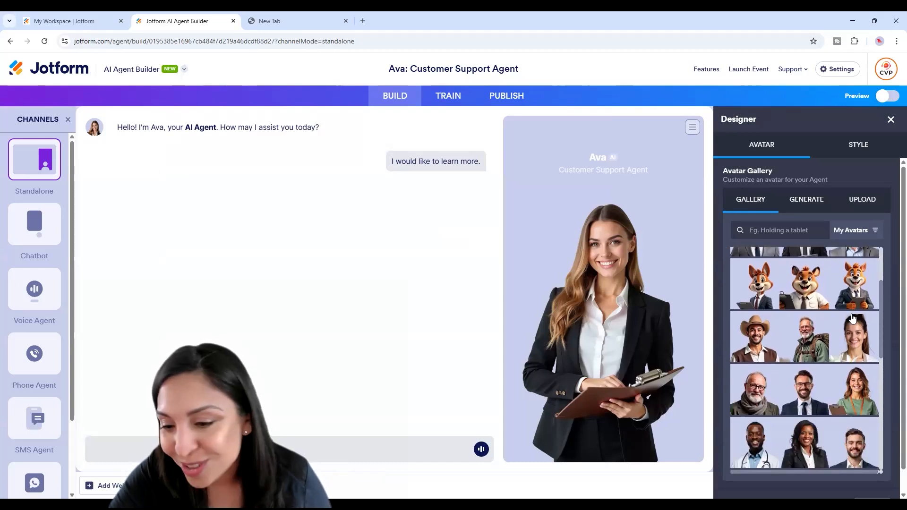
{"action": "scroll", "coordinate": [855, 312], "scroll_direction": "down", "scroll_amount": 4}
{"action": "scroll", "coordinate": [865, 359], "scroll_direction": "down", "scroll_amount": 5}
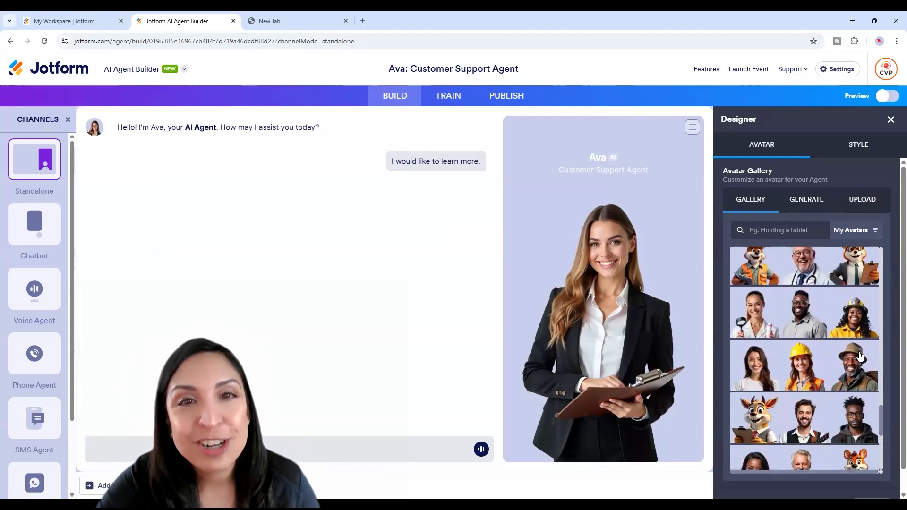
{"action": "scroll", "coordinate": [860, 356], "scroll_direction": "down", "scroll_amount": 6}
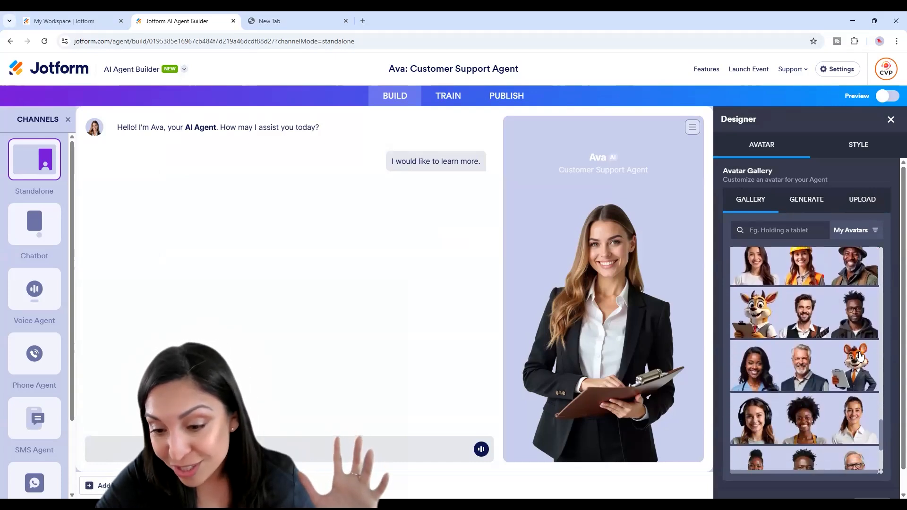
{"action": "scroll", "coordinate": [860, 355], "scroll_direction": "down", "scroll_amount": 3}
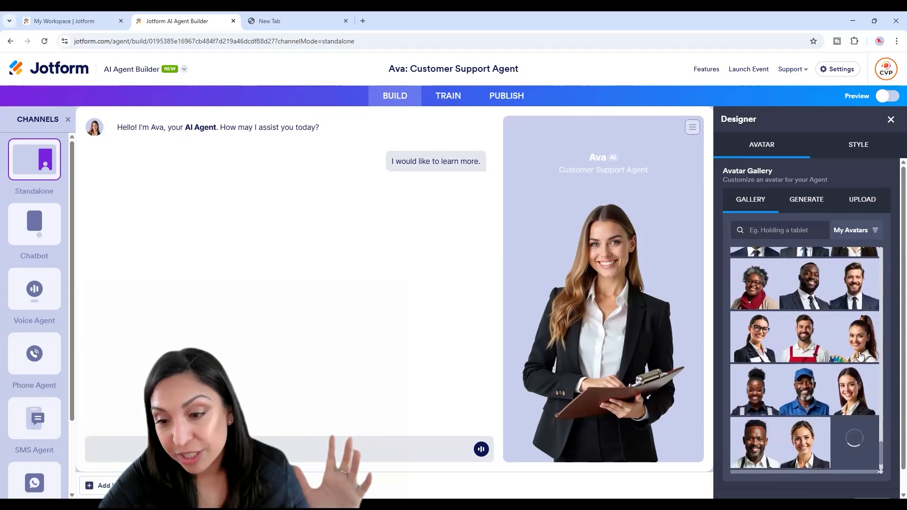
{"action": "left_click", "coordinate": [808, 199]}
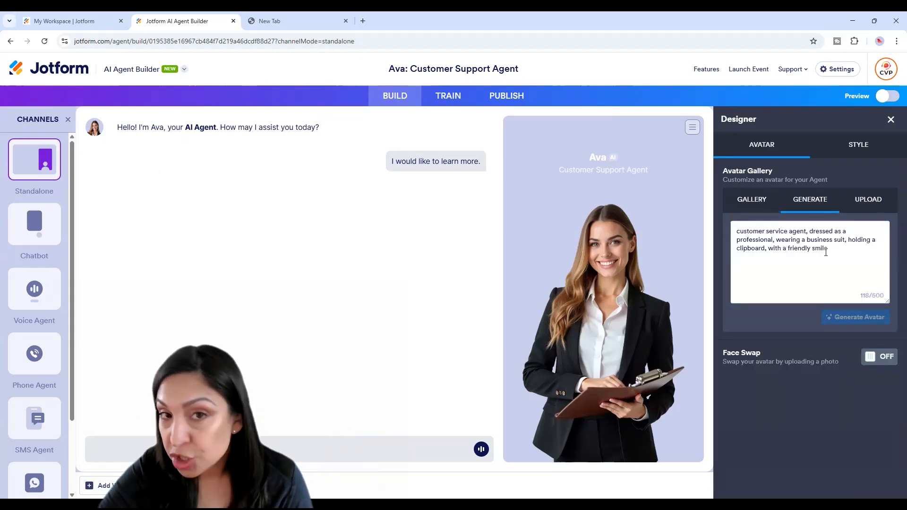
{"action": "left_click", "coordinate": [867, 200]}
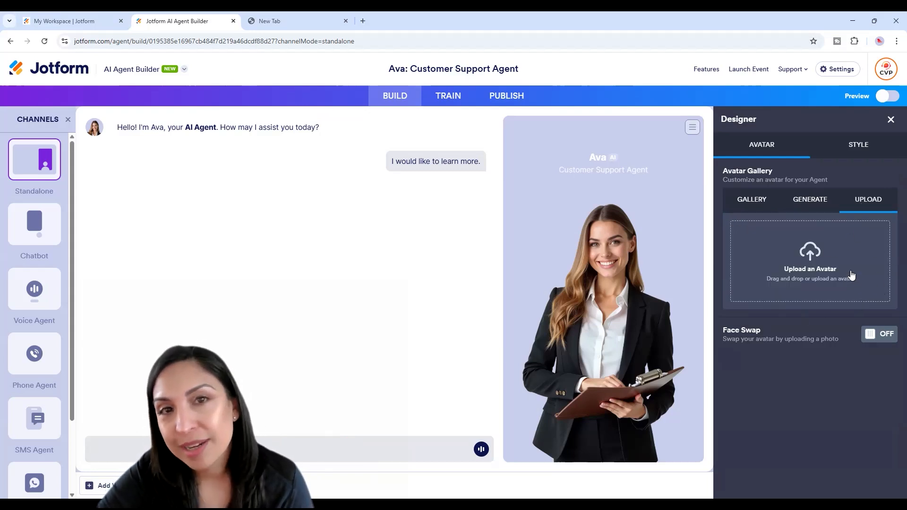
Choose the gallery avatar of the dark-haired woman in a black suit, second in the first row
{"action": "left_click", "coordinate": [748, 202]}
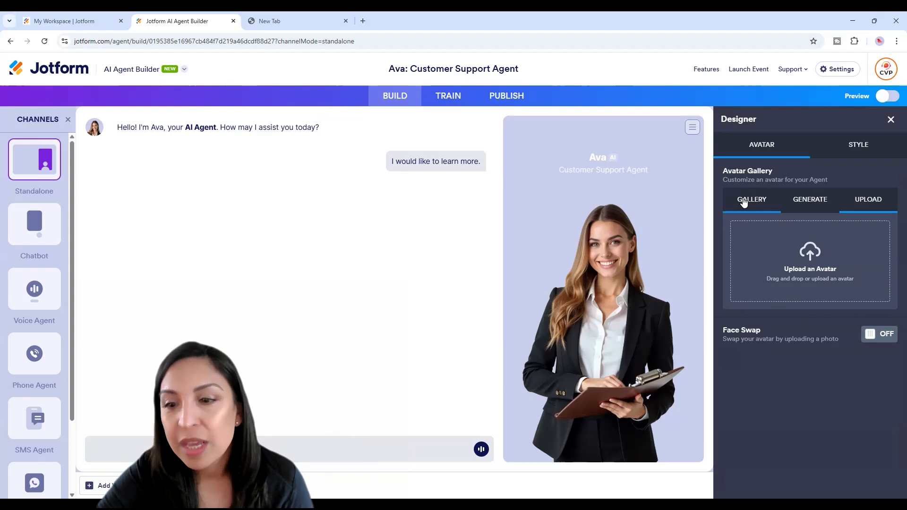
{"action": "left_click", "coordinate": [803, 272]}
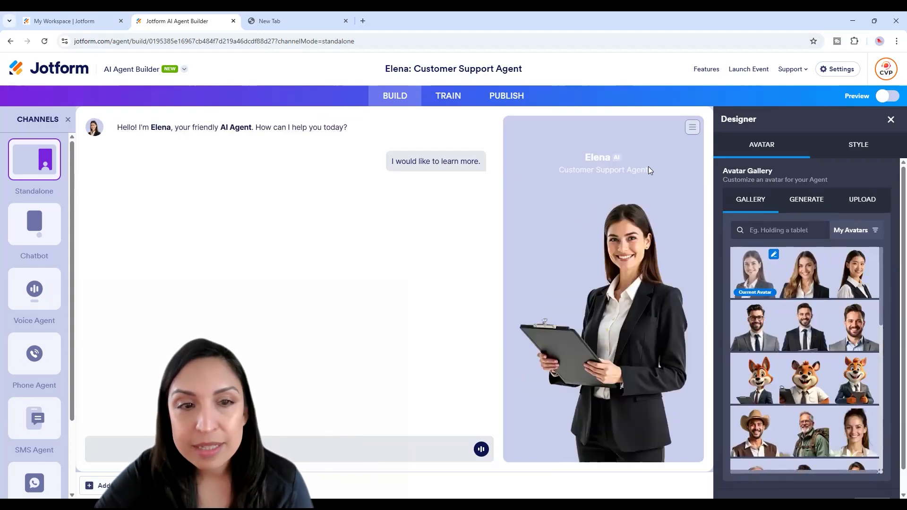
{"action": "mouse_move", "coordinate": [423, 66]}
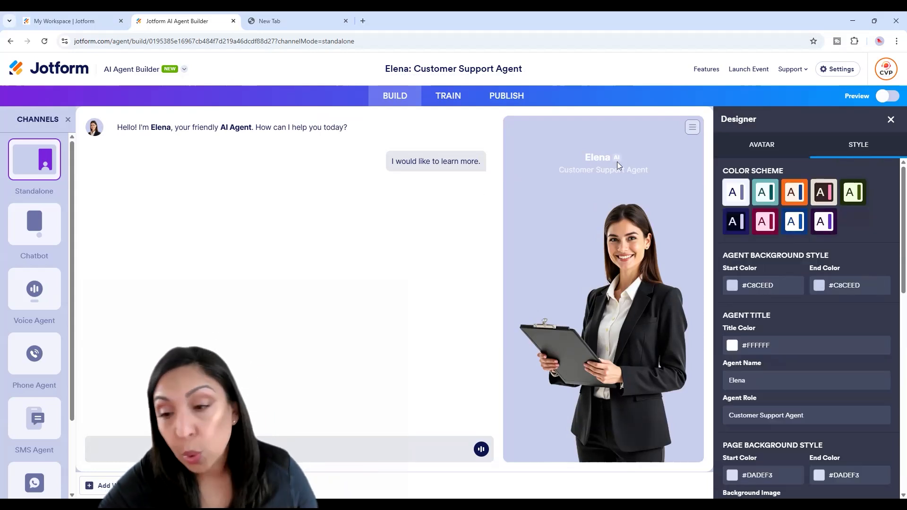
Try several color schemes for the agent and apply the purple one with the #642CC7 agent background
{"action": "left_click", "coordinate": [766, 205]}
{"action": "left_click", "coordinate": [765, 206]}
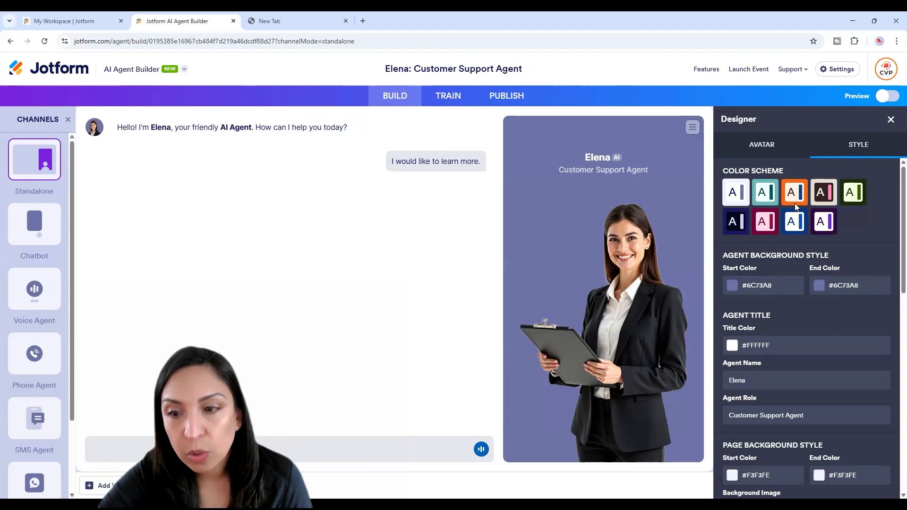
{"action": "left_click", "coordinate": [825, 196]}
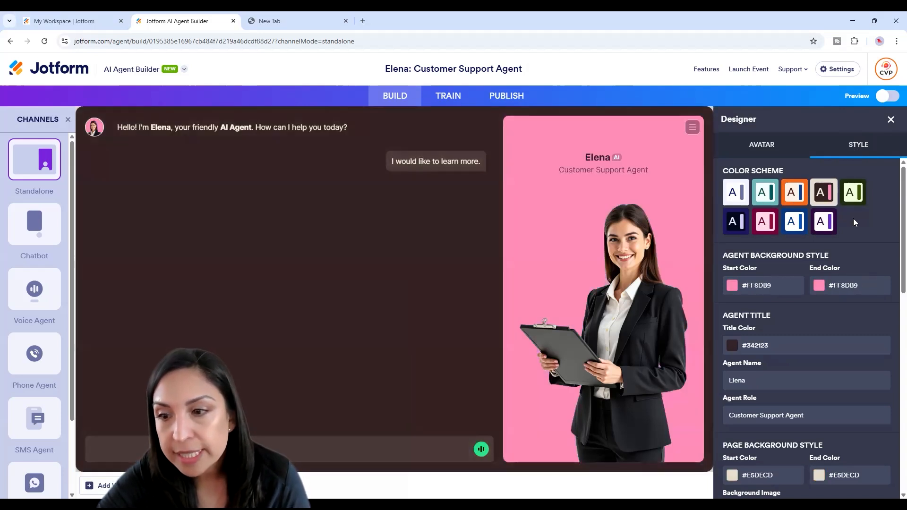
{"action": "left_click", "coordinate": [854, 201]}
{"action": "left_click", "coordinate": [768, 222]}
{"action": "left_click", "coordinate": [794, 228]}
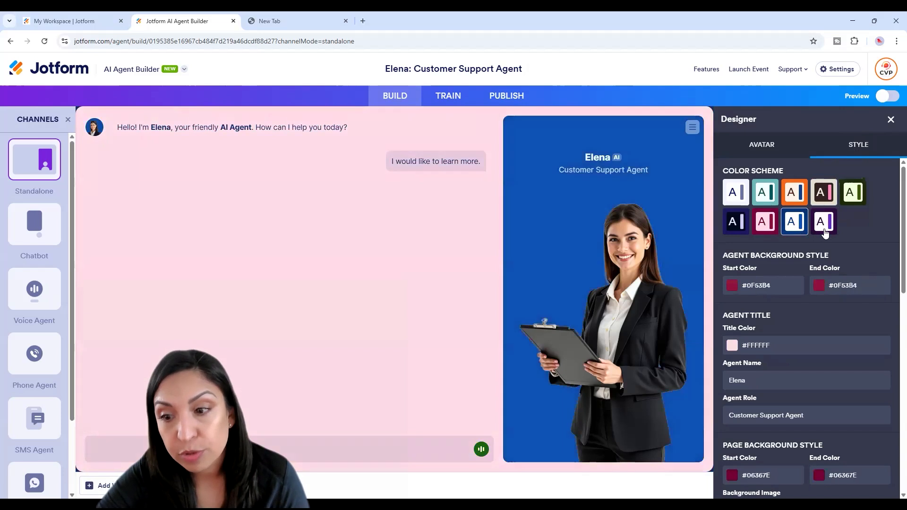
{"action": "left_click", "coordinate": [825, 232]}
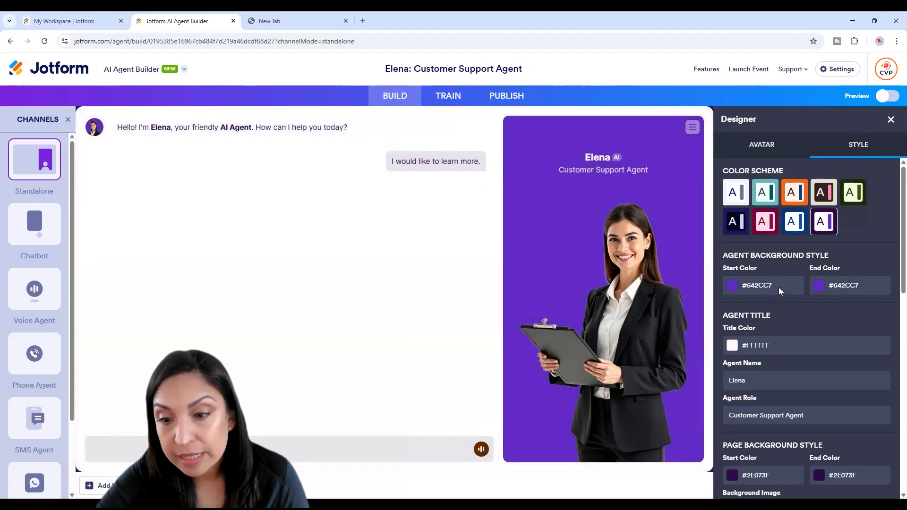
Open the start color of the agent background style for editing
{"action": "left_click", "coordinate": [764, 290]}
{"action": "left_click", "coordinate": [764, 291]}
{"action": "left_click", "coordinate": [764, 290]}
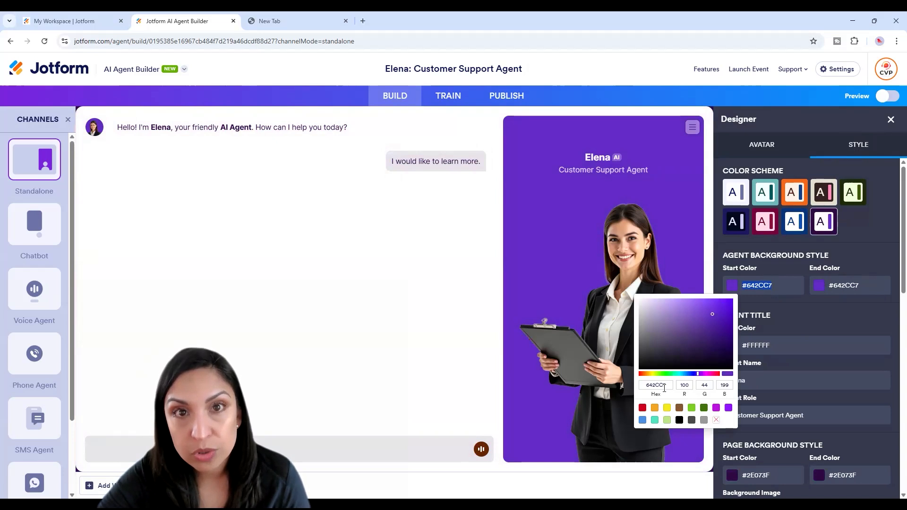
Try the Left layout for the agent, and switch the layout back to Right
{"action": "scroll", "coordinate": [835, 278], "scroll_direction": "down", "scroll_amount": 10}
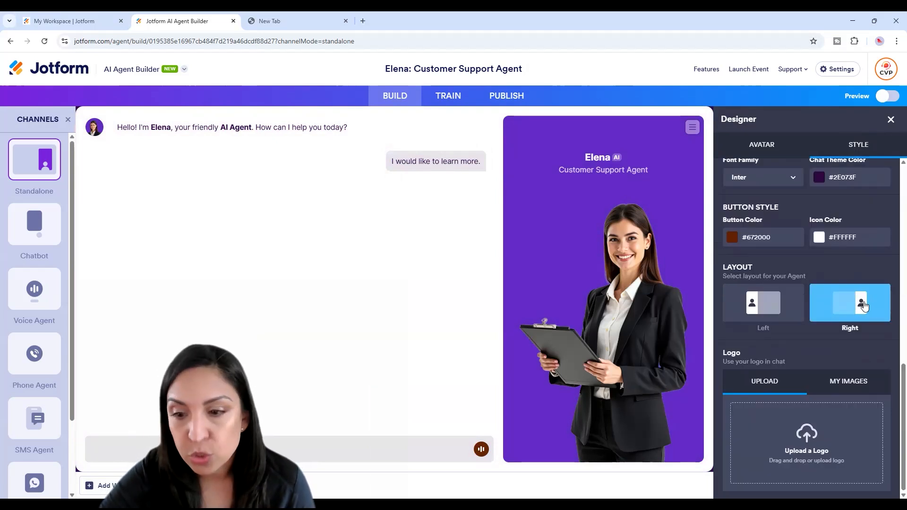
{"action": "left_click", "coordinate": [798, 307]}
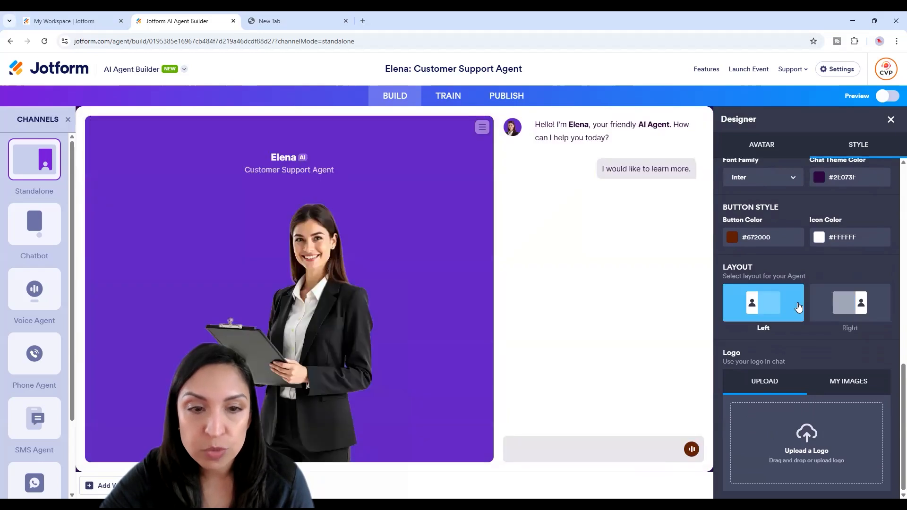
{"action": "left_click", "coordinate": [845, 299]}
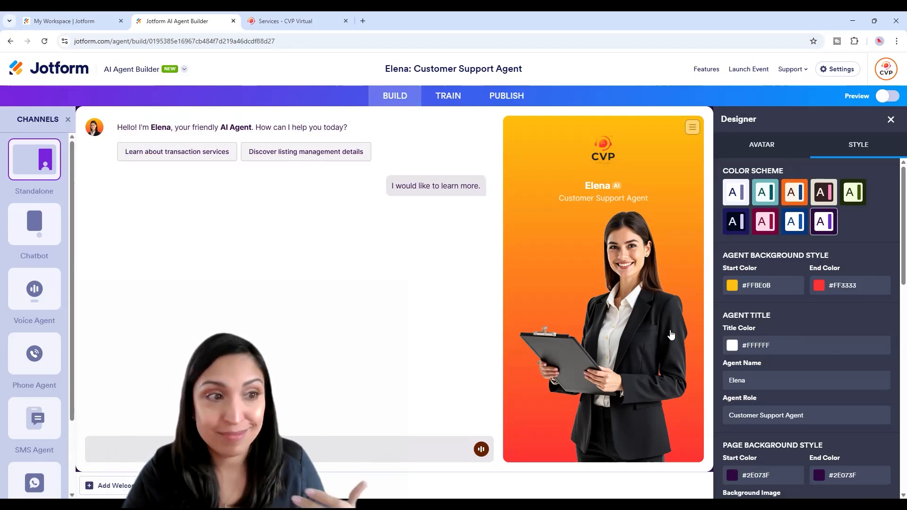
Review the ways to add new training knowledge to the agent, including text knowledge, file upload and the question-and-answer form
{"action": "left_click", "coordinate": [444, 97]}
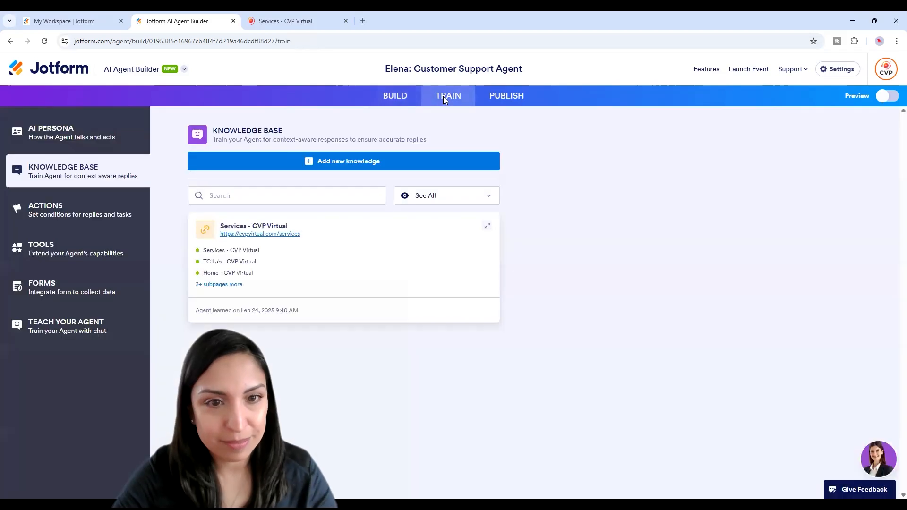
{"action": "left_click", "coordinate": [318, 163]}
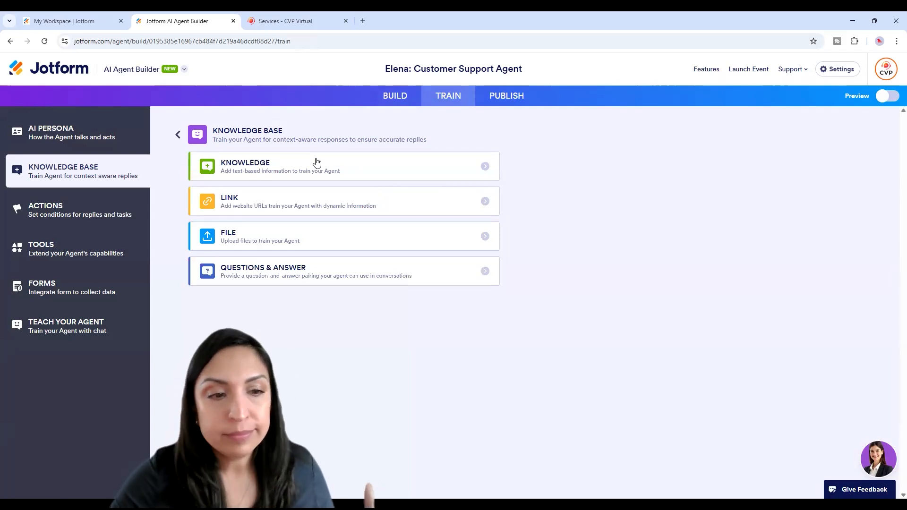
{"action": "left_click", "coordinate": [317, 162]}
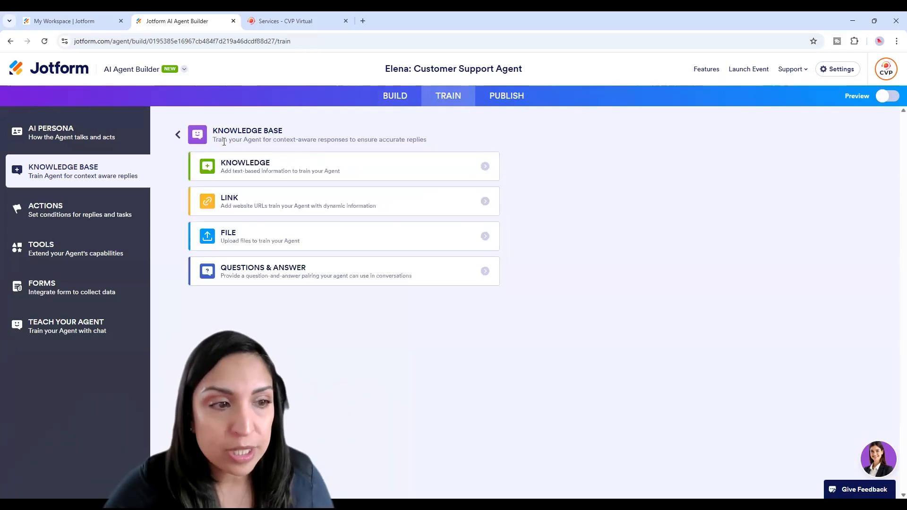
{"action": "left_click", "coordinate": [176, 137]}
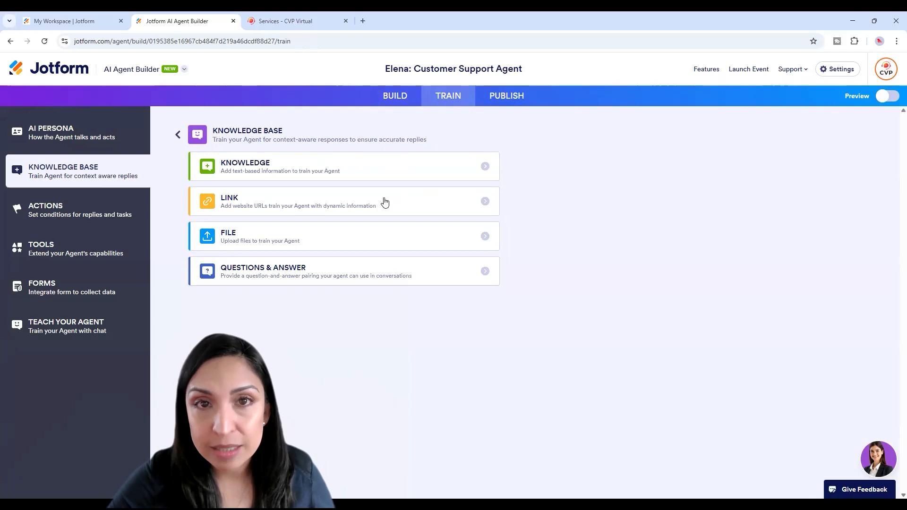
{"action": "left_click", "coordinate": [331, 237]}
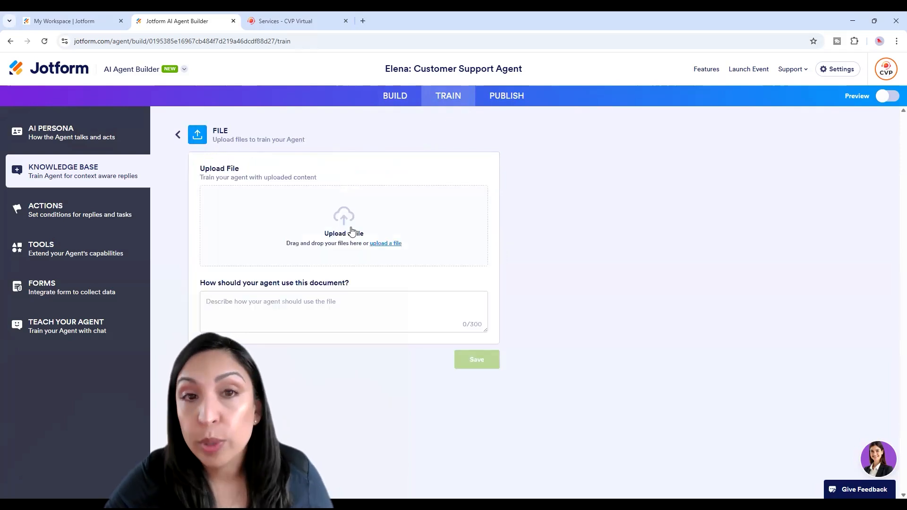
{"action": "left_click", "coordinate": [178, 135]}
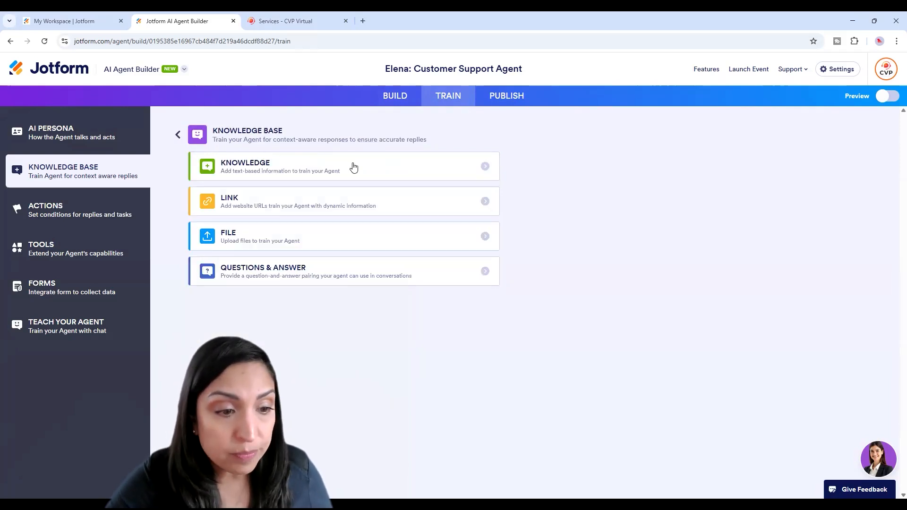
{"action": "left_click", "coordinate": [399, 274]}
{"action": "left_click", "coordinate": [222, 196]}
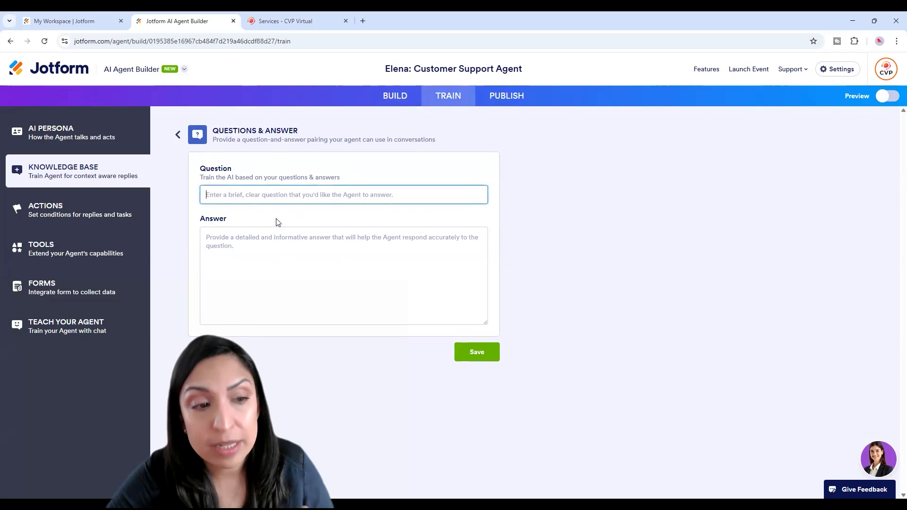
{"action": "left_click", "coordinate": [264, 255]}
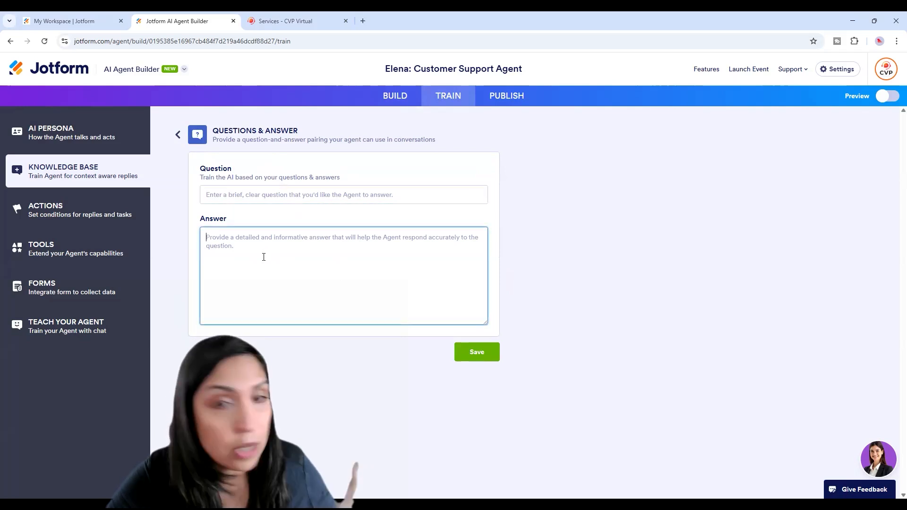
{"action": "left_click", "coordinate": [147, 174]}
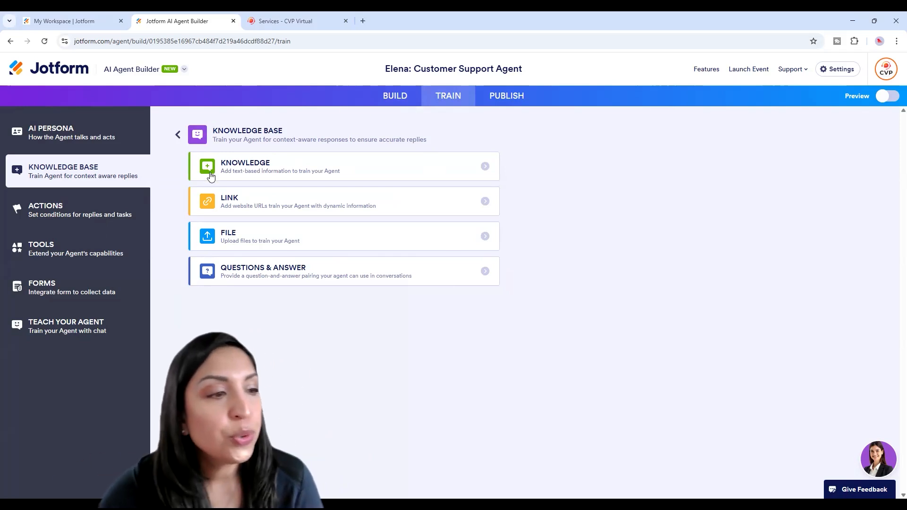
Create an agent action for when the conversation starts that says the exact message "Hi! Welcome, how can I help you?"
{"action": "left_click", "coordinate": [67, 215]}
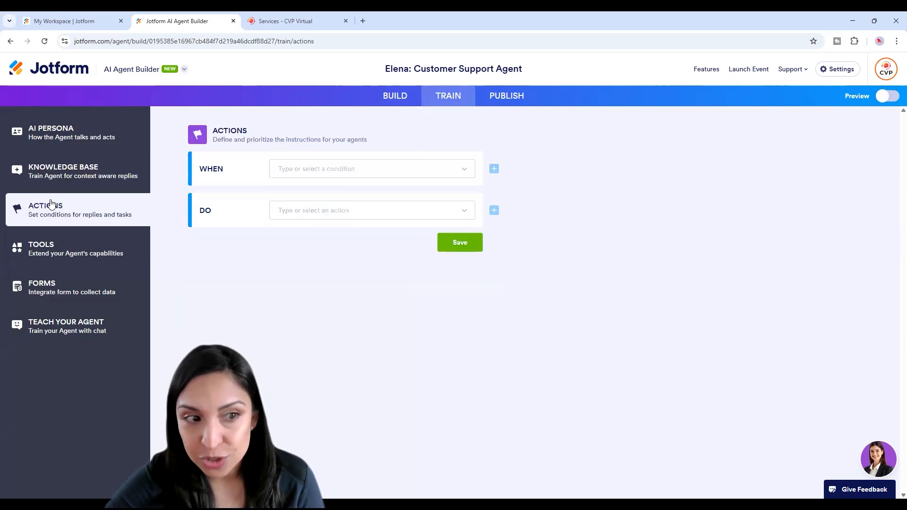
{"action": "left_click", "coordinate": [386, 174]}
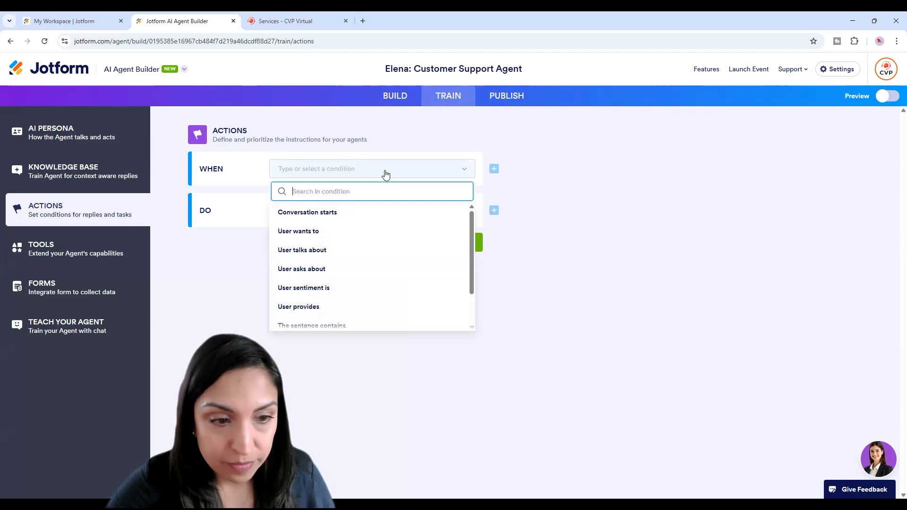
{"action": "left_click", "coordinate": [320, 212]}
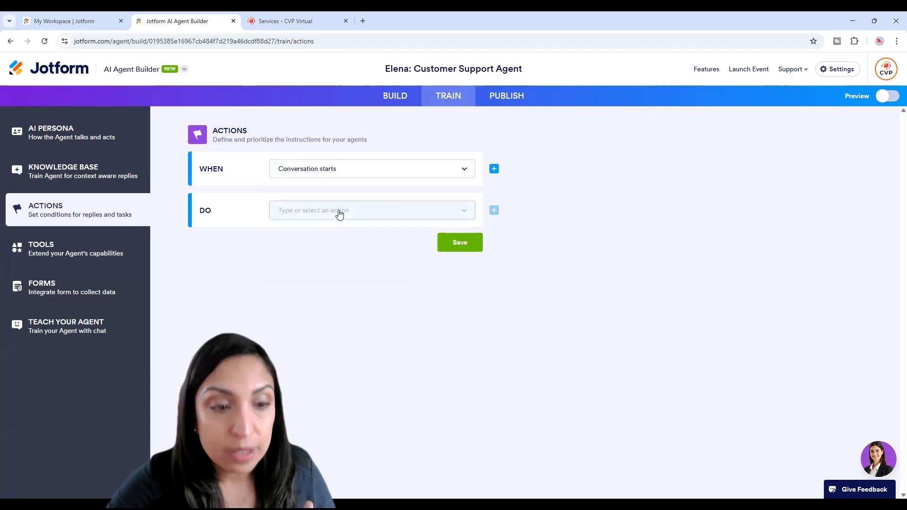
{"action": "left_click", "coordinate": [340, 215]}
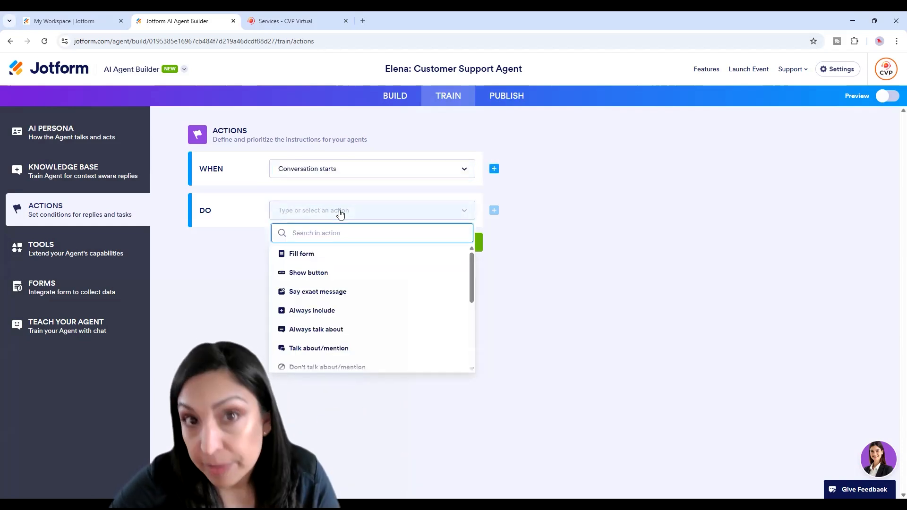
{"action": "left_click", "coordinate": [348, 293]}
{"action": "left_click", "coordinate": [358, 234]}
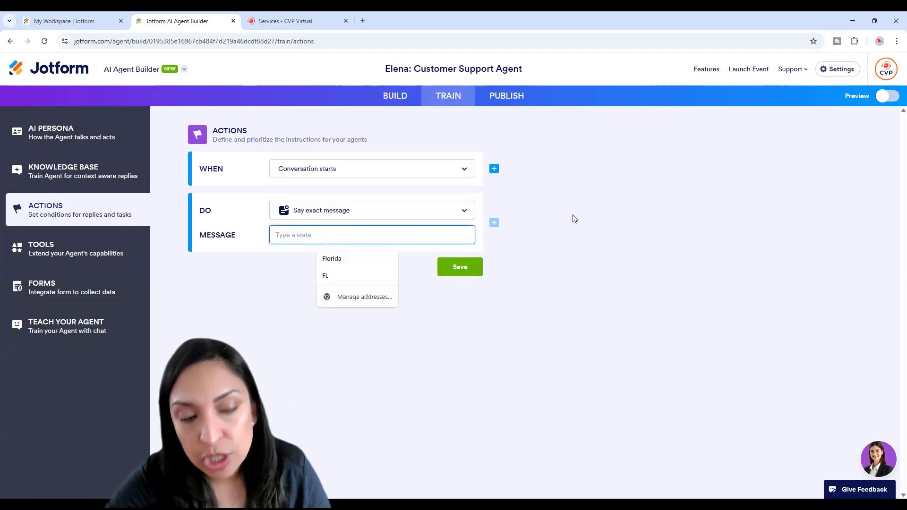
{"action": "type", "text": "Hi! Welcome, how"}
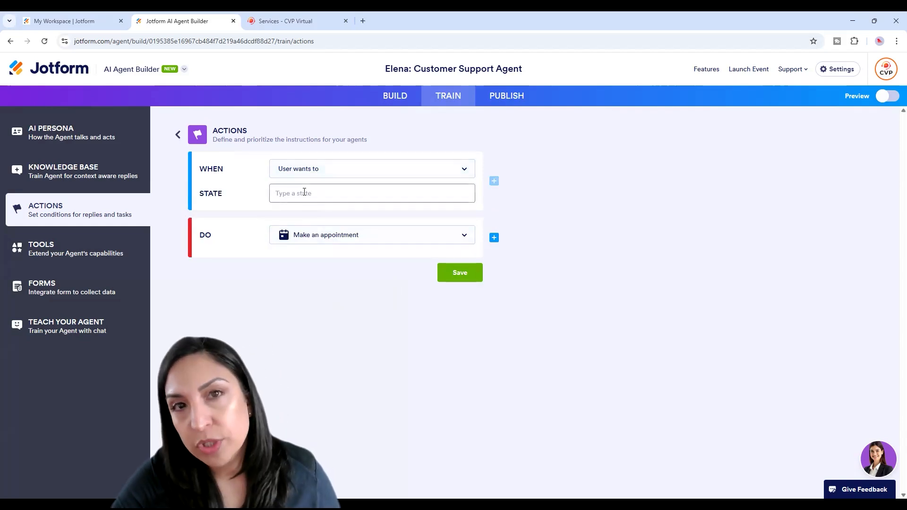
Set up and save an action that fills the File Submission Form when the user wants to "send a contract"
{"action": "left_click", "coordinate": [304, 192]}
{"action": "type", "text": "send a contract"}
{"action": "left_click", "coordinate": [373, 234]}
{"action": "scroll", "coordinate": [364, 360], "scroll_direction": "down", "scroll_amount": 5}
{"action": "scroll", "coordinate": [365, 359], "scroll_direction": "up", "scroll_amount": 5}
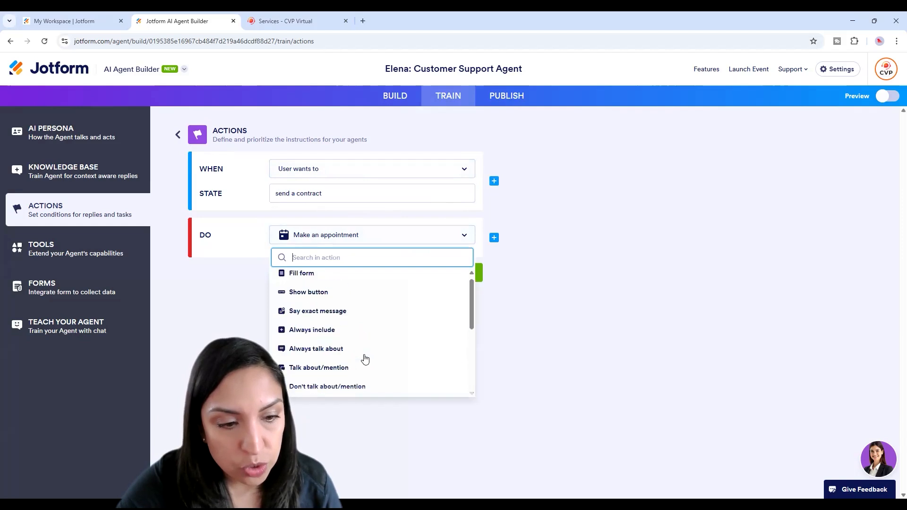
{"action": "left_click", "coordinate": [301, 273]}
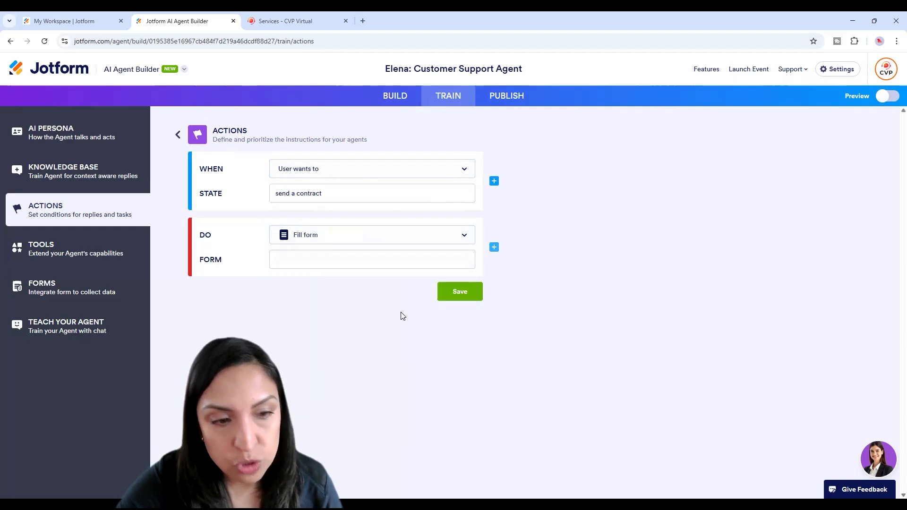
{"action": "left_click", "coordinate": [477, 297]}
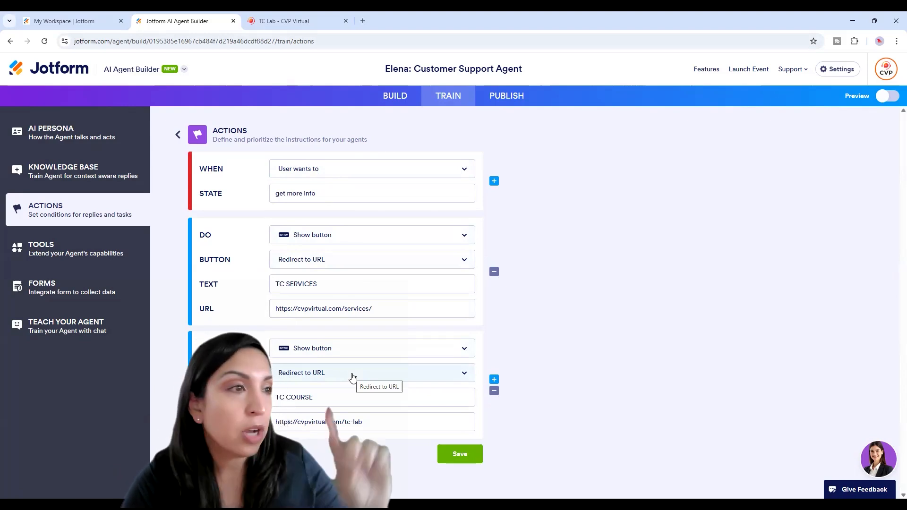
Save the "get more info" action that shows the TC SERVICES and TC COURSE buttons redirecting to their web pages
{"action": "left_click", "coordinate": [467, 456]}
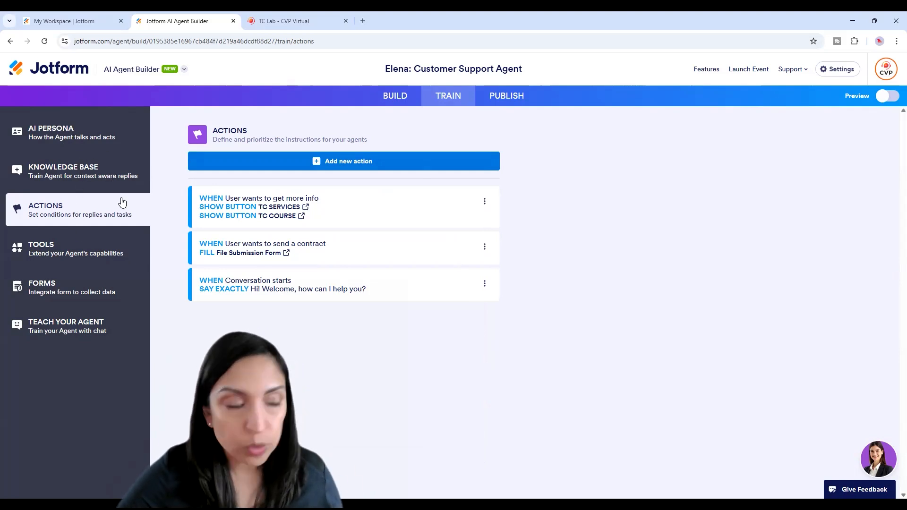
Set up a Show Video tool with the prompt "ask how they can work with me as a TC or transaction coordinator" and YouTube as platform
{"action": "left_click", "coordinate": [119, 241]}
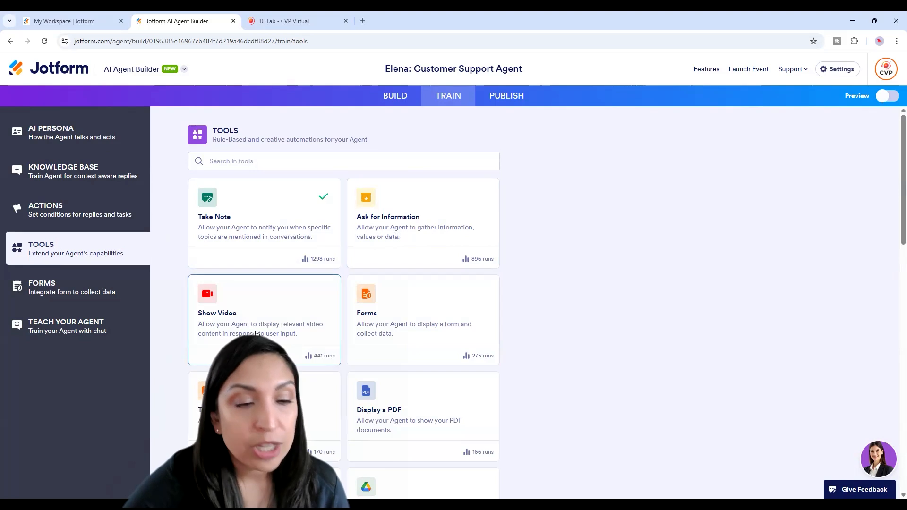
{"action": "left_click", "coordinate": [266, 304]}
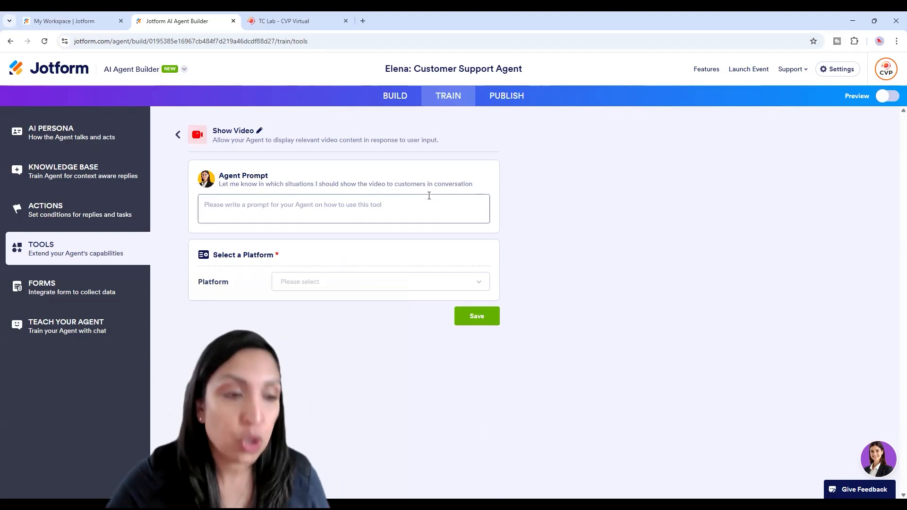
{"action": "left_click_drag", "start_coordinate": [219, 176], "coordinate": [268, 175]}
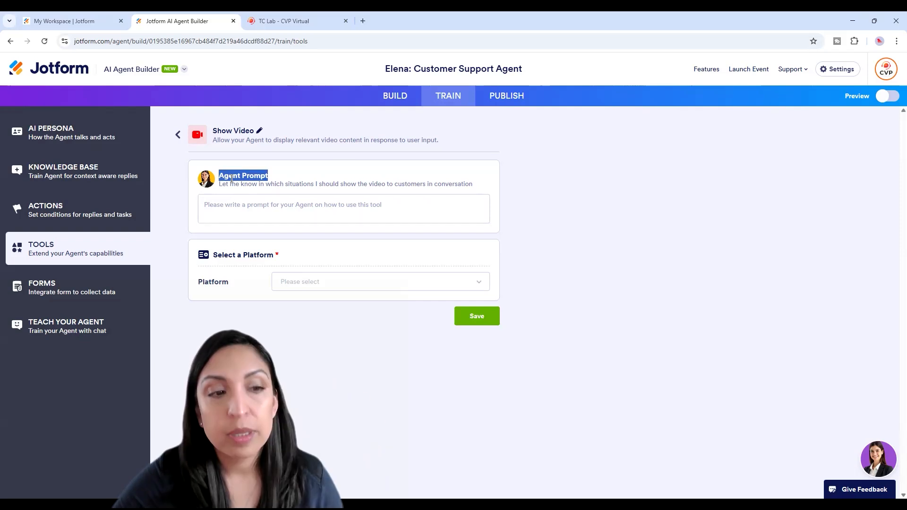
{"action": "left_click", "coordinate": [283, 176]}
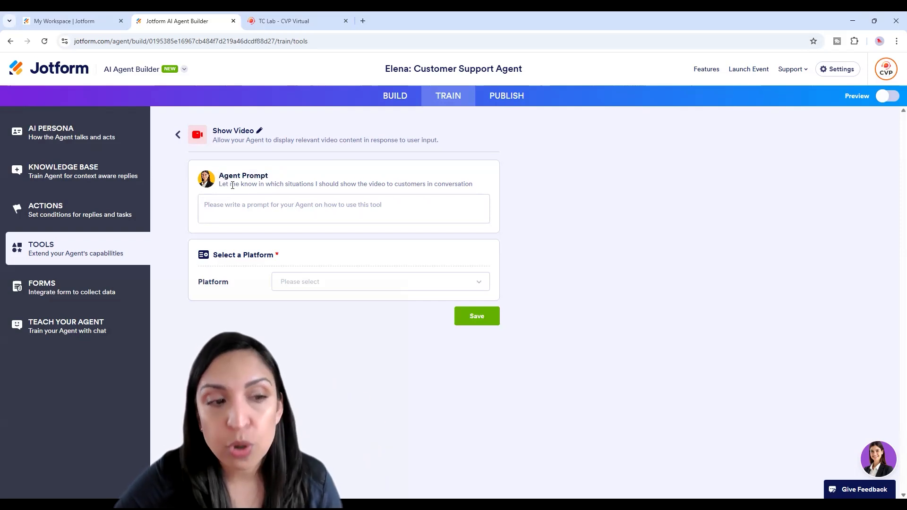
{"action": "left_click_drag", "start_coordinate": [277, 184], "coordinate": [477, 194]}
{"action": "left_click", "coordinate": [437, 221]}
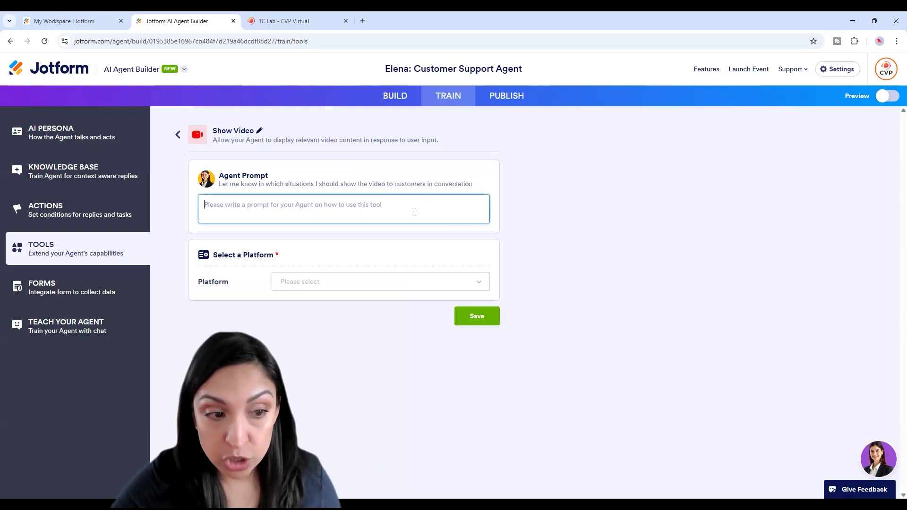
{"action": "type", "text": "ask how they c"}
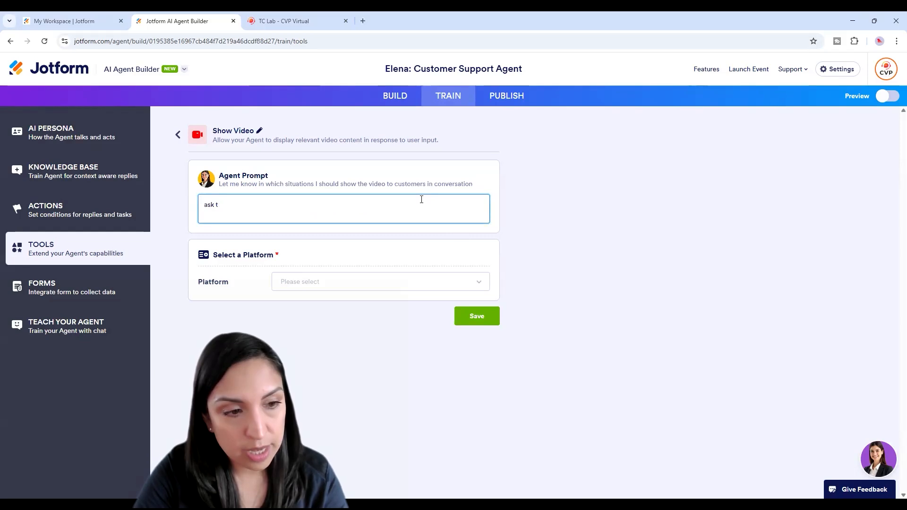
{"action": "type", "text": "an "}
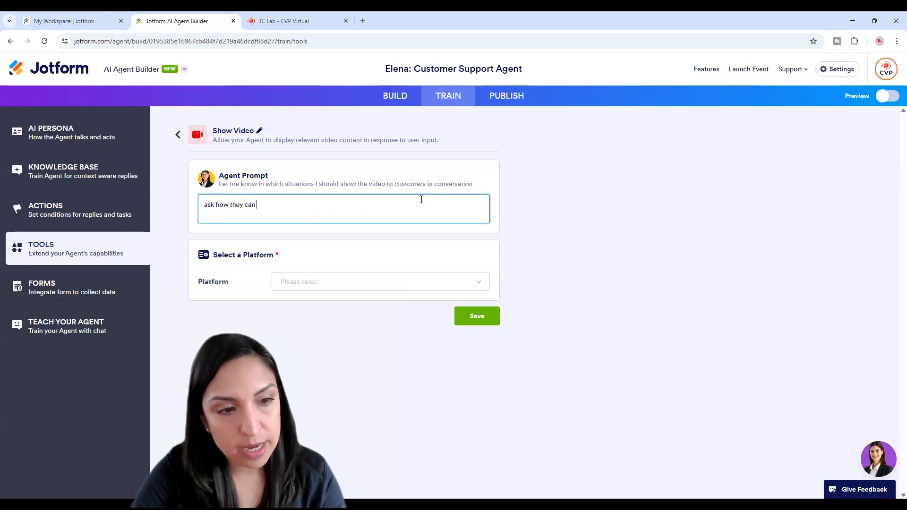
{"action": "type", "text": "work with m"}
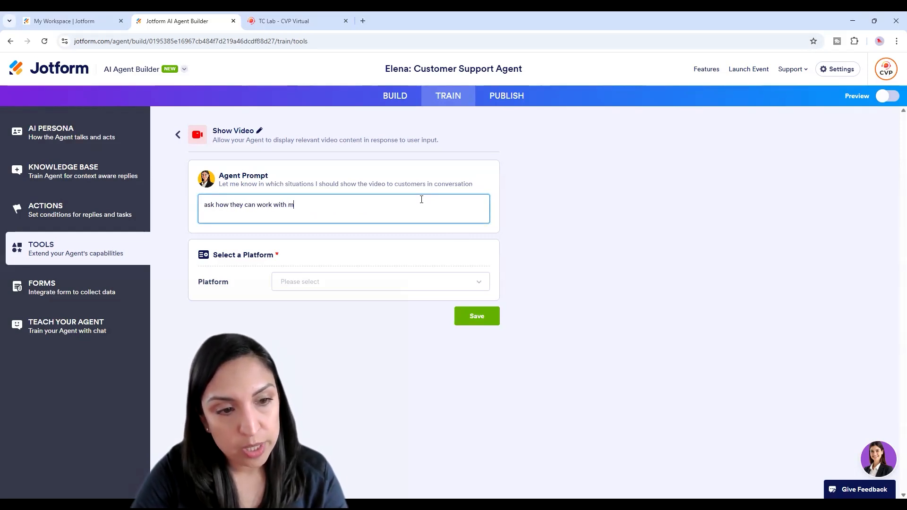
{"action": "type", "text": "e as a TC or transaction coordinator"}
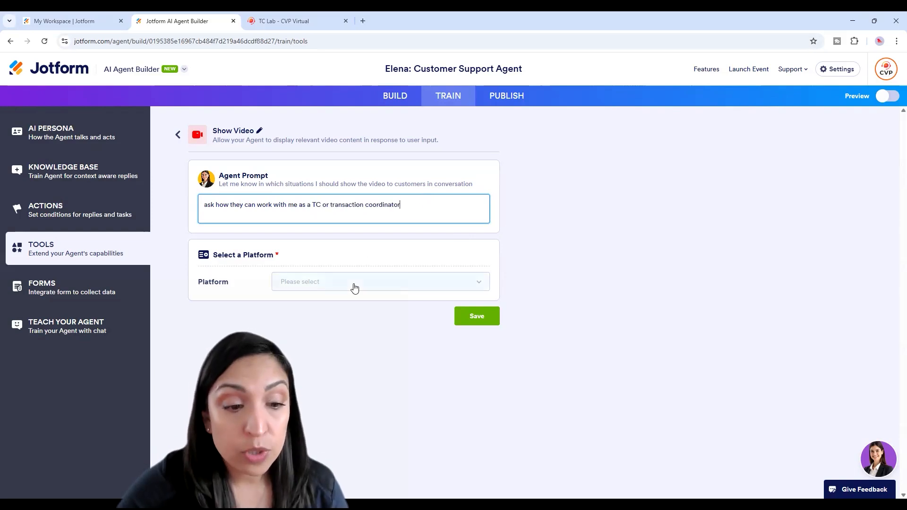
{"action": "left_click", "coordinate": [355, 286]}
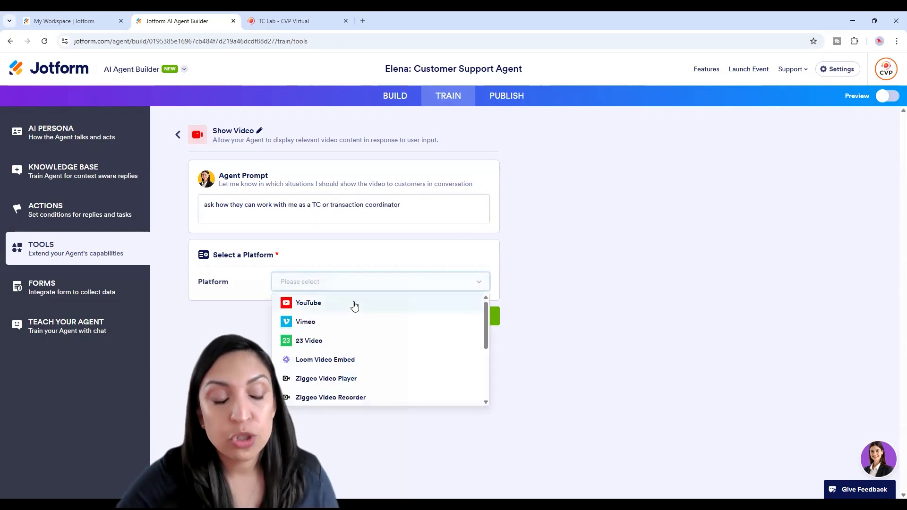
{"action": "left_click", "coordinate": [354, 306]}
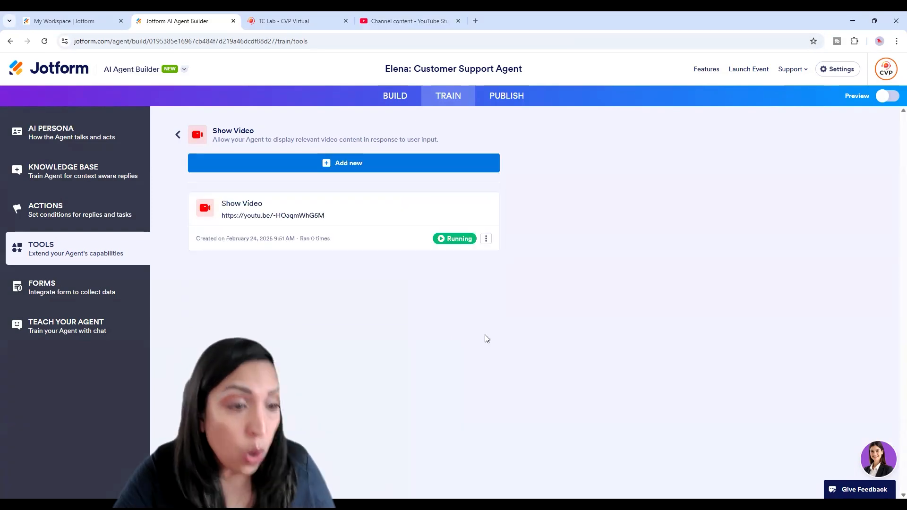
{"action": "left_click", "coordinate": [347, 163]}
{"action": "left_click", "coordinate": [328, 207]}
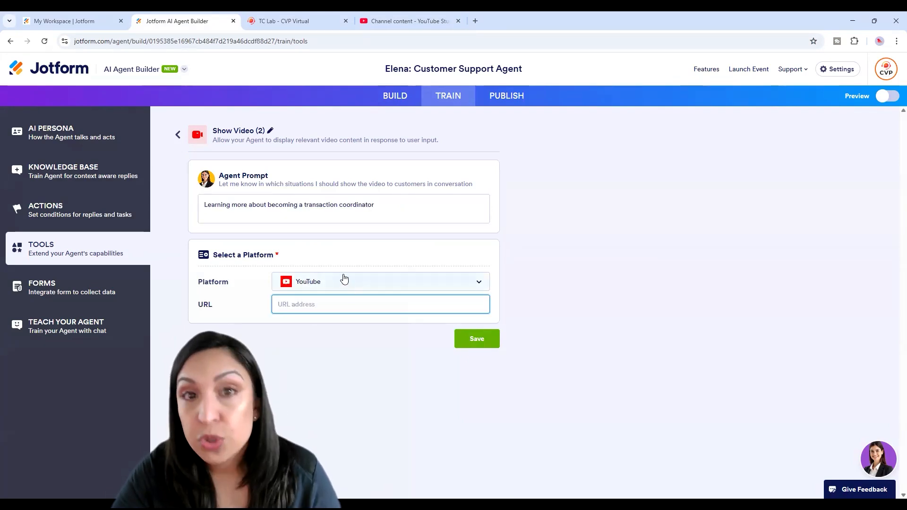
{"action": "type", "text": "https://youtu.be/f0NOcIl2aDQ"}
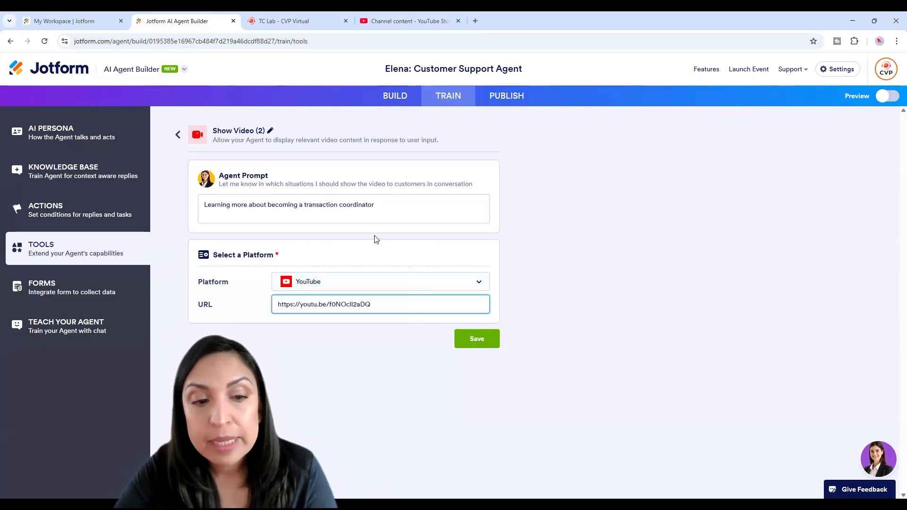
{"action": "left_click", "coordinate": [472, 338]}
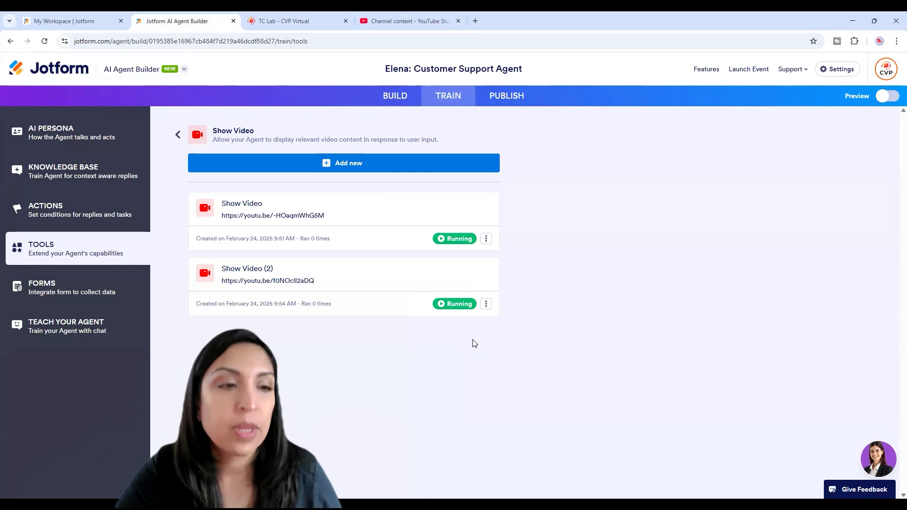
Review the connected File Submission Form's settings and the Teach Your Agent chat
{"action": "left_click", "coordinate": [103, 286]}
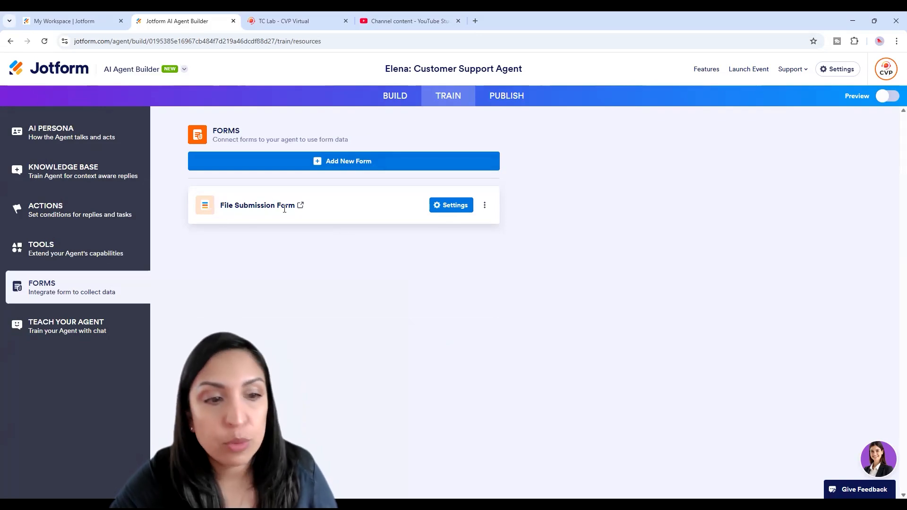
{"action": "left_click", "coordinate": [438, 207]}
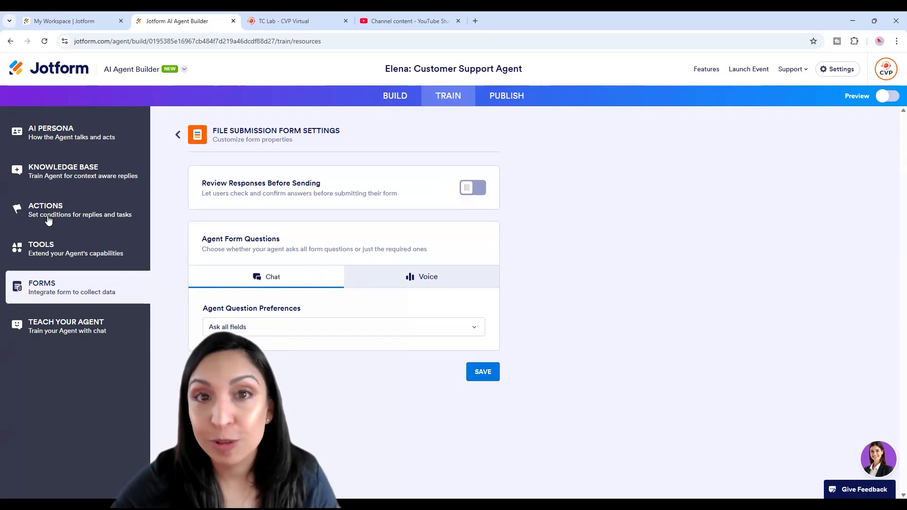
{"action": "left_click", "coordinate": [64, 333]}
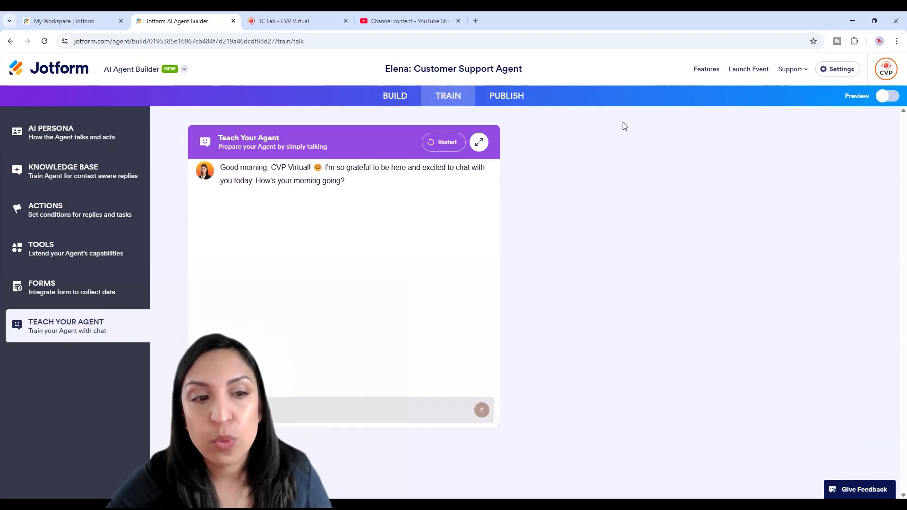
Open the agent's publishing options and copy its direct share link
{"action": "left_click", "coordinate": [507, 98]}
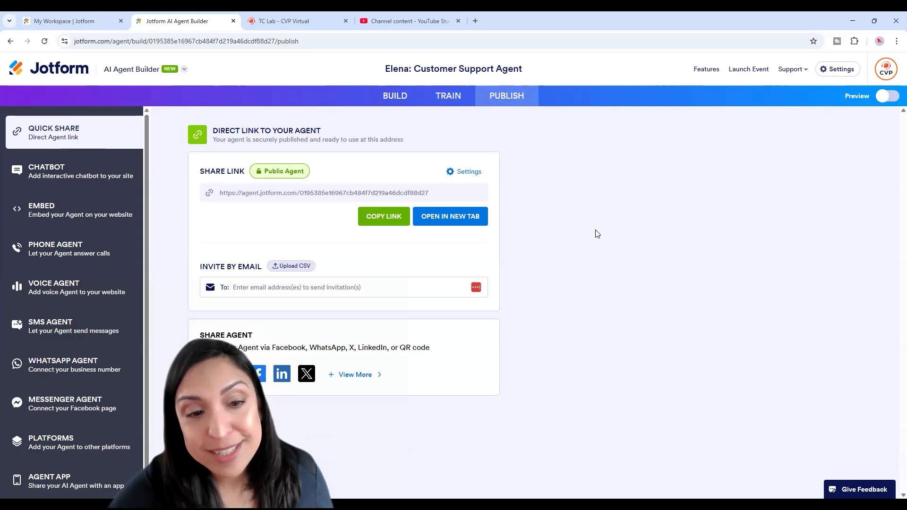
{"action": "left_click", "coordinate": [387, 219]}
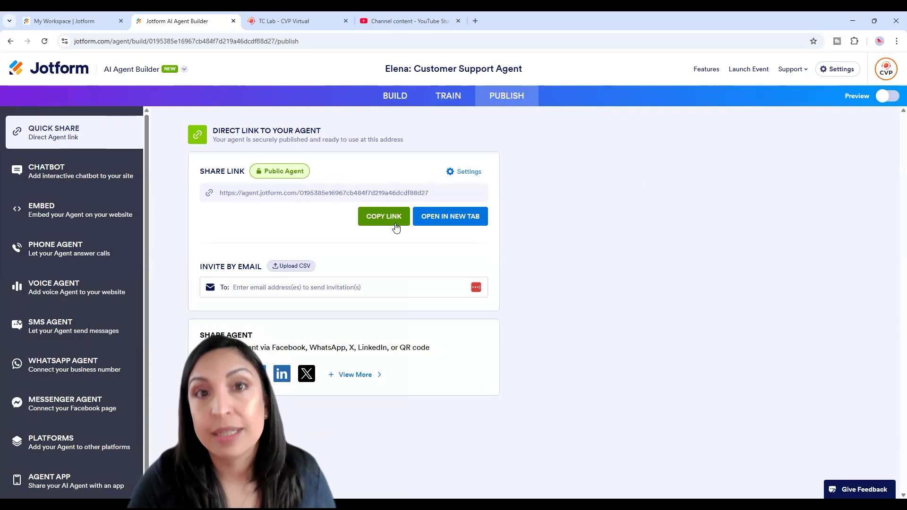
Review the phone agent's number pricing and the voice agent's Chatbot, Lightbox, Popup and WordPress website embed options
{"action": "left_click", "coordinate": [109, 258]}
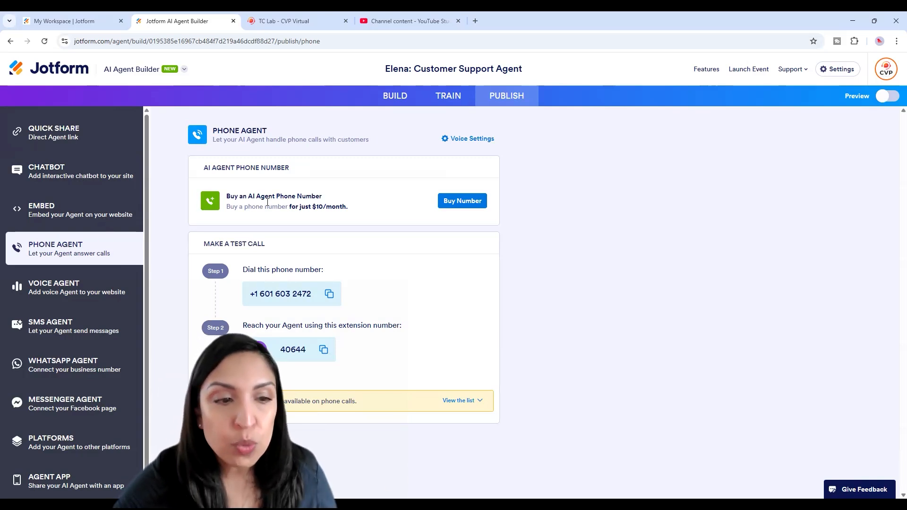
{"action": "left_click_drag", "start_coordinate": [348, 206], "coordinate": [289, 207]}
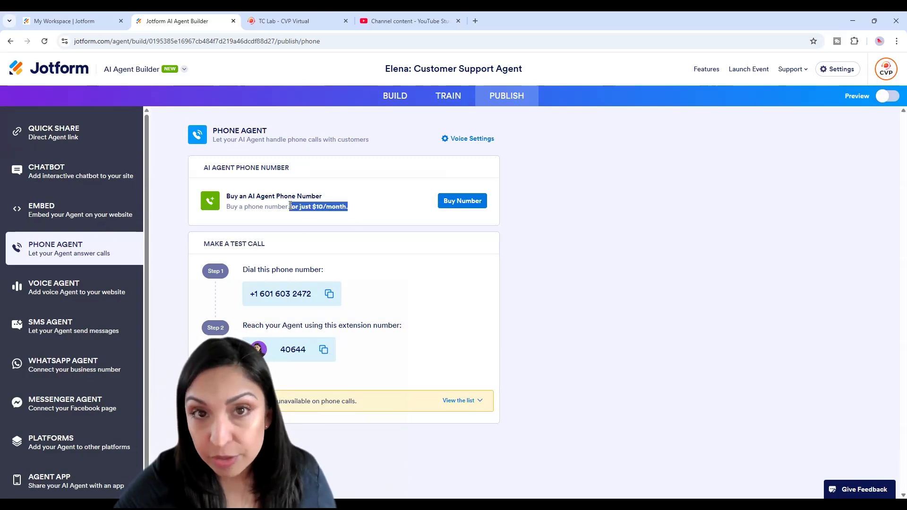
{"action": "left_click", "coordinate": [58, 287]}
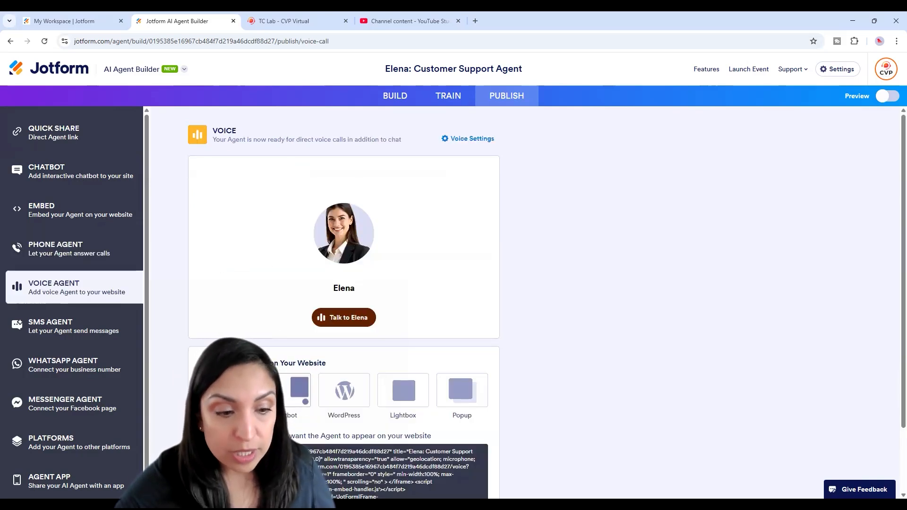
{"action": "left_click", "coordinate": [308, 408]}
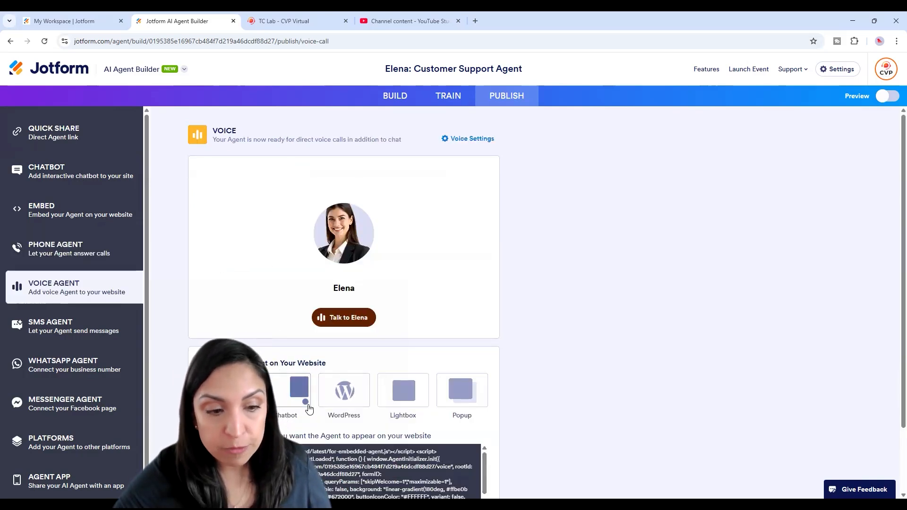
{"action": "left_click", "coordinate": [403, 390]}
{"action": "left_click", "coordinate": [461, 390]}
{"action": "left_click", "coordinate": [356, 401]}
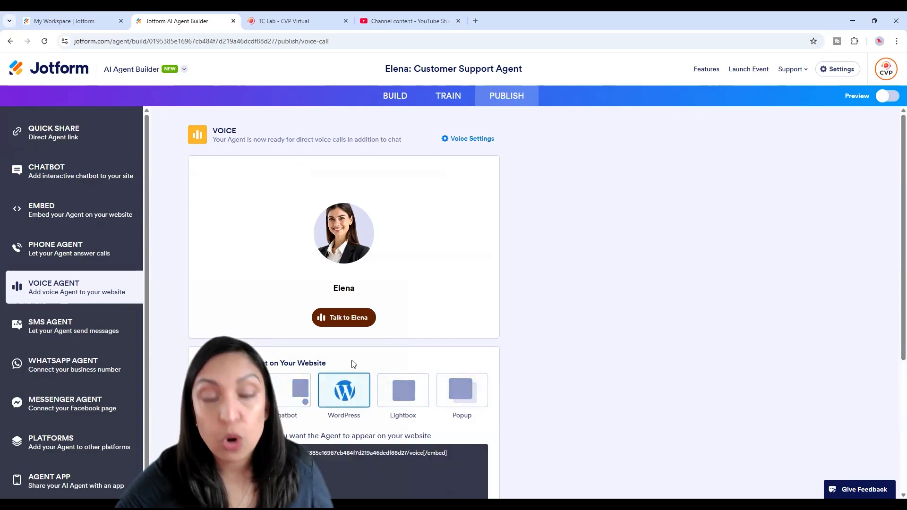
Review the agent's SMS, WhatsApp and Messenger publishing options
{"action": "left_click", "coordinate": [66, 325]}
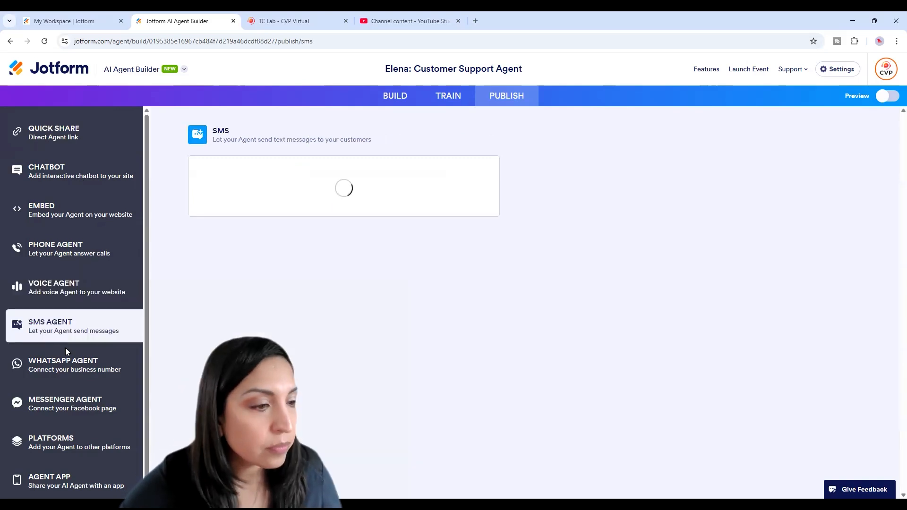
{"action": "left_click", "coordinate": [69, 368]}
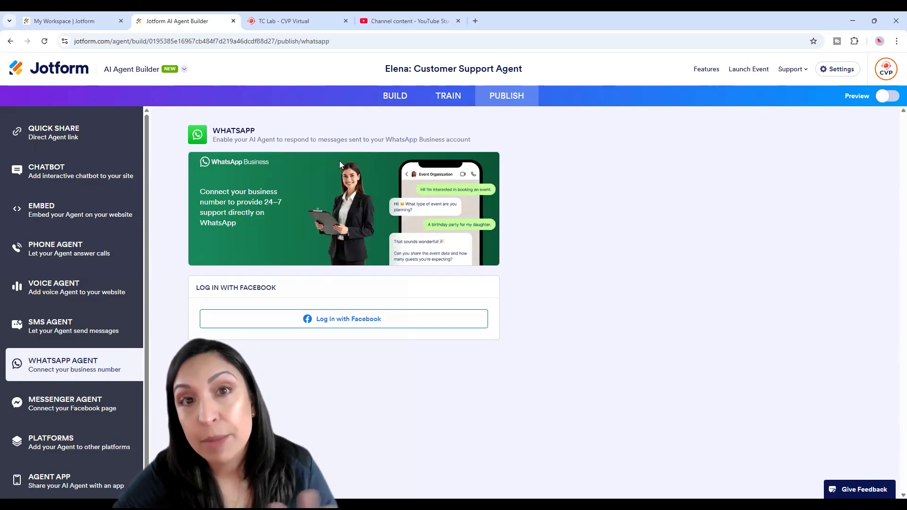
{"action": "scroll", "coordinate": [61, 367], "scroll_direction": "down", "scroll_amount": 1}
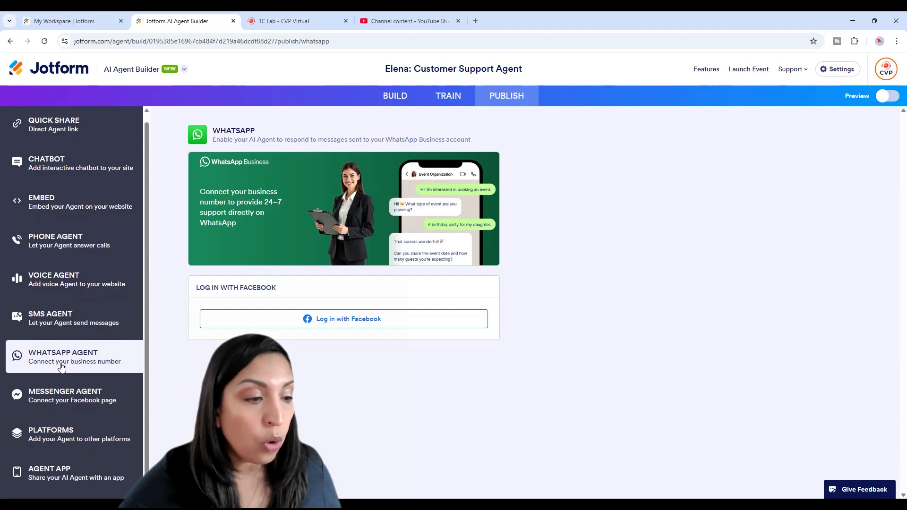
{"action": "left_click", "coordinate": [87, 403]}
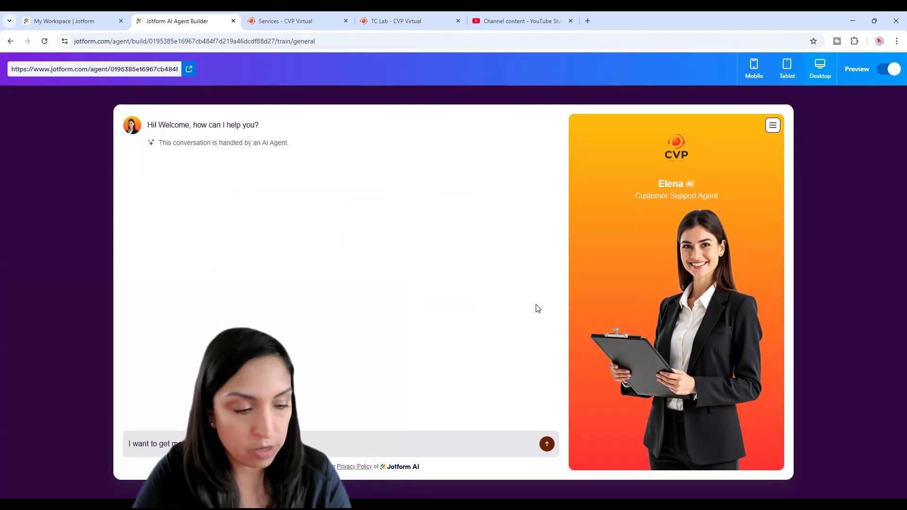
Test the agent in preview with the messages "I want to get more info" and "are you open on weekends?", and leave the preview
{"action": "key", "text": "Return"}
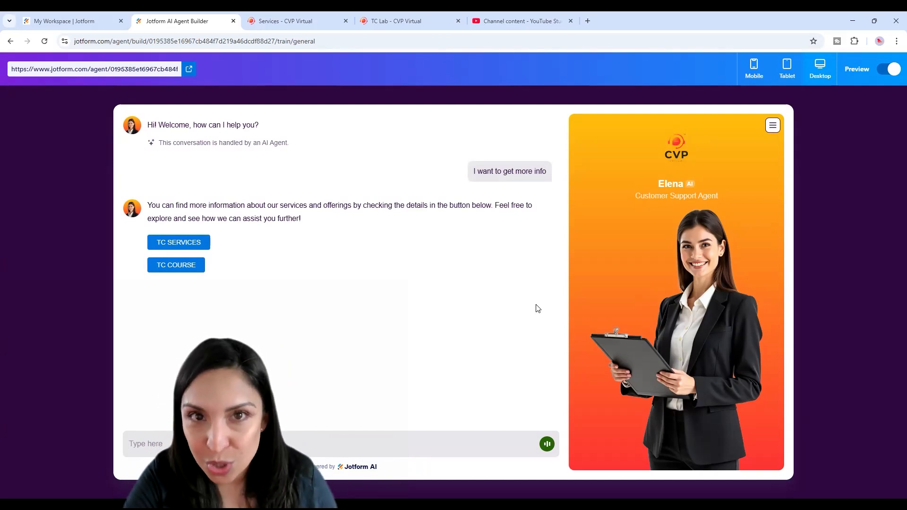
{"action": "type", "text": "are you open o"}
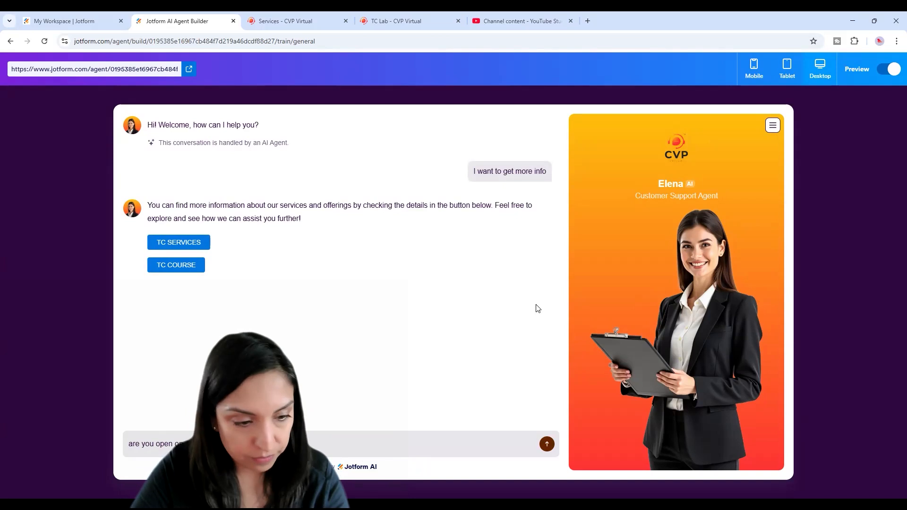
{"action": "type", "text": "n weekends?"}
{"action": "key", "text": "Return"}
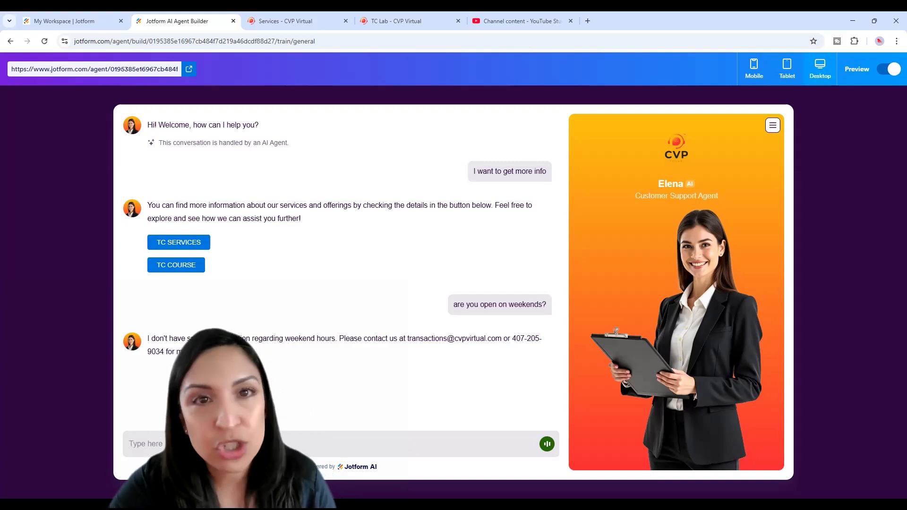
{"action": "left_click", "coordinate": [883, 71]}
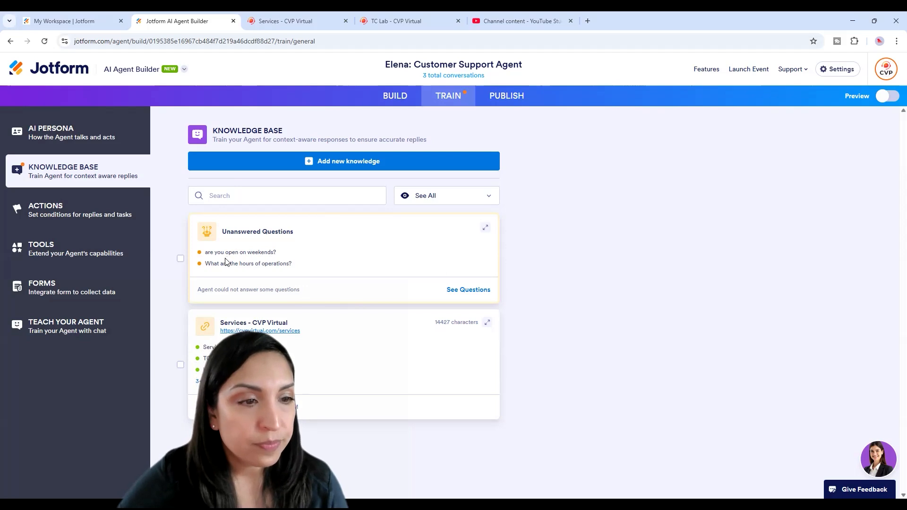
Add a text-based knowledge entry reading "Hours of Opertions: M-F 9-5" to the agent's knowledge base and save it
{"action": "left_click", "coordinate": [345, 164]}
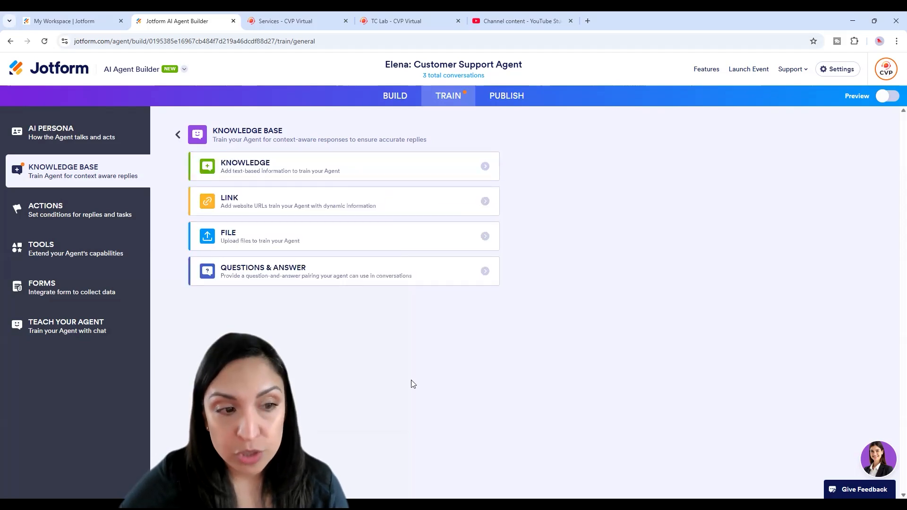
{"action": "left_click", "coordinate": [314, 166]}
{"action": "left_click", "coordinate": [332, 192]}
{"action": "type", "text": "Hours of "}
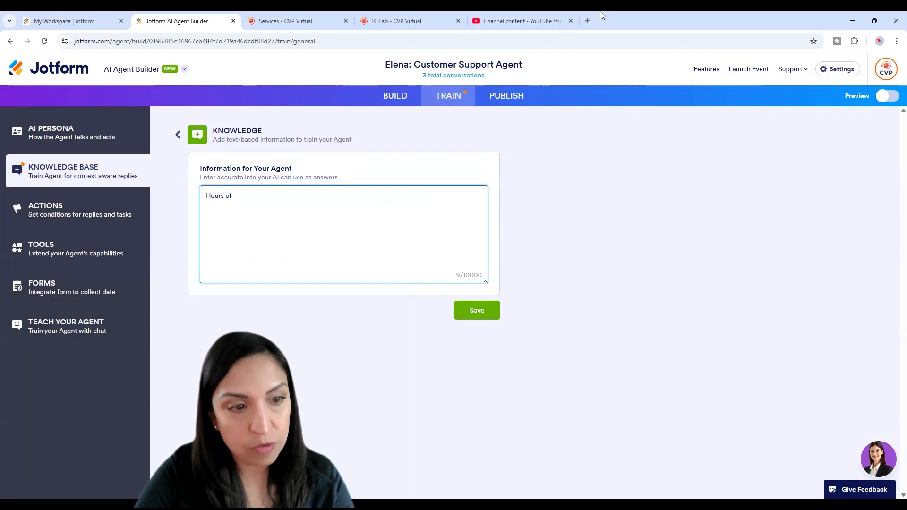
{"action": "type", "text": "Opertions: M-F 9-5"}
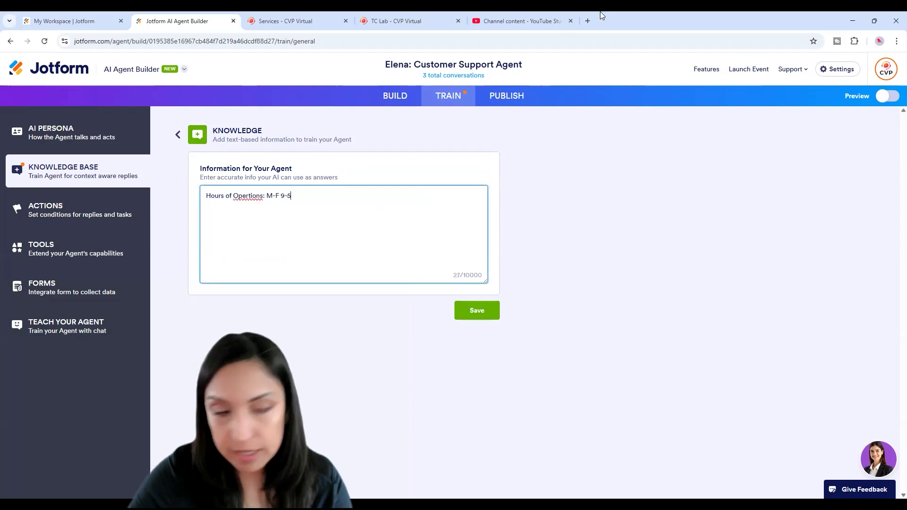
{"action": "left_click", "coordinate": [493, 305]}
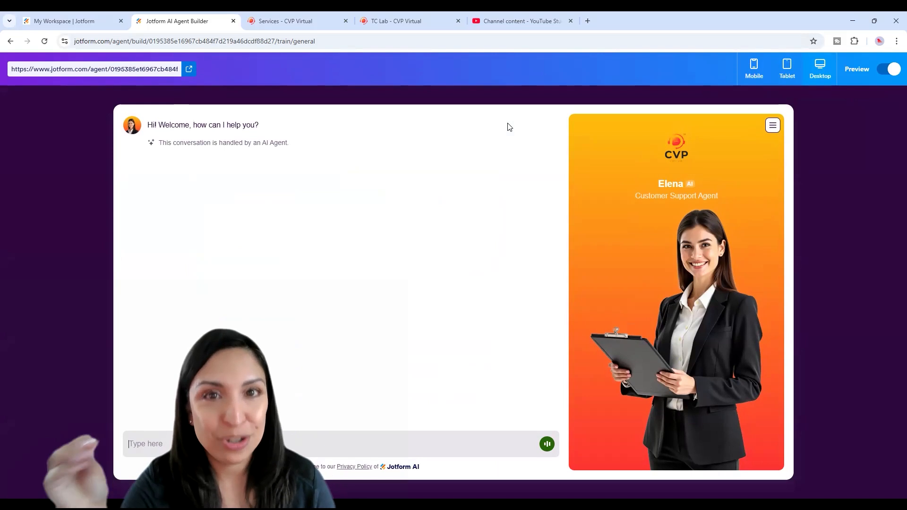
Ask the previewed agent "what are the hours of operations?" and "are you open on weekends?", and check the chat in the mobile and tablet layouts
{"action": "type", "text": "what r"}
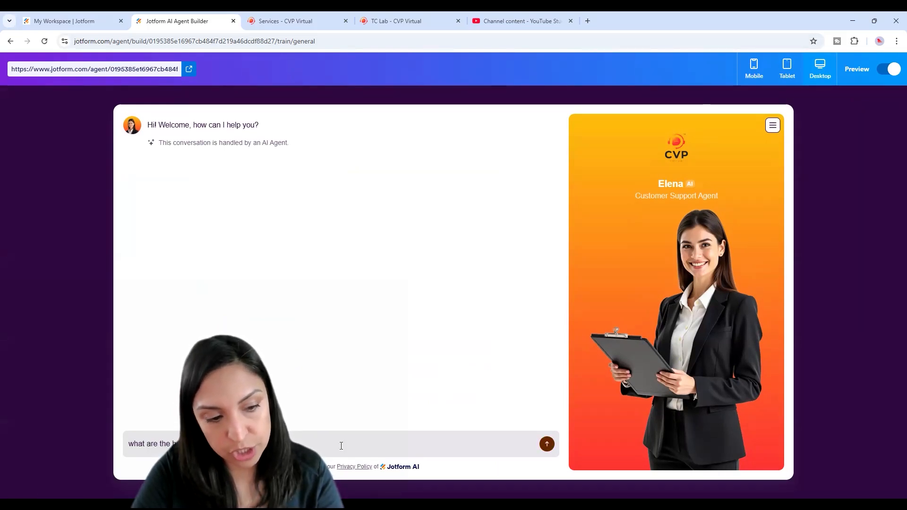
{"action": "key", "text": "Return"}
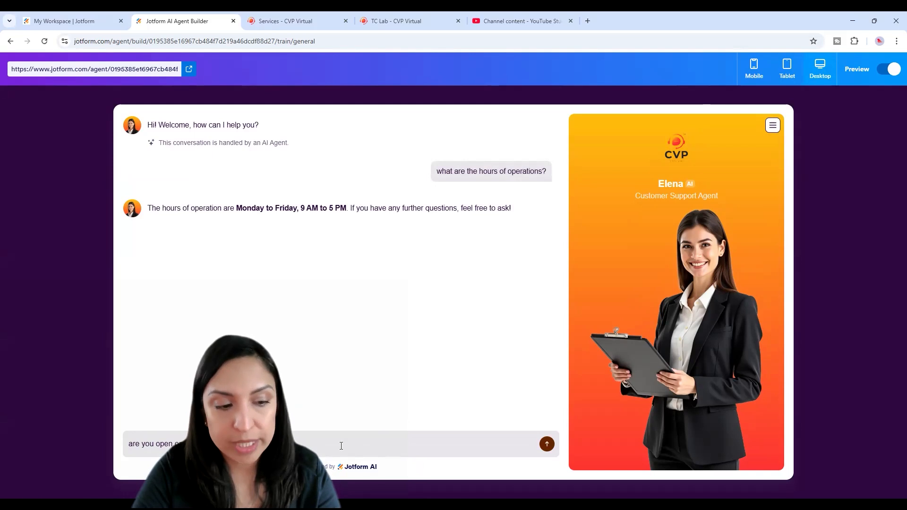
{"action": "key", "text": "Return"}
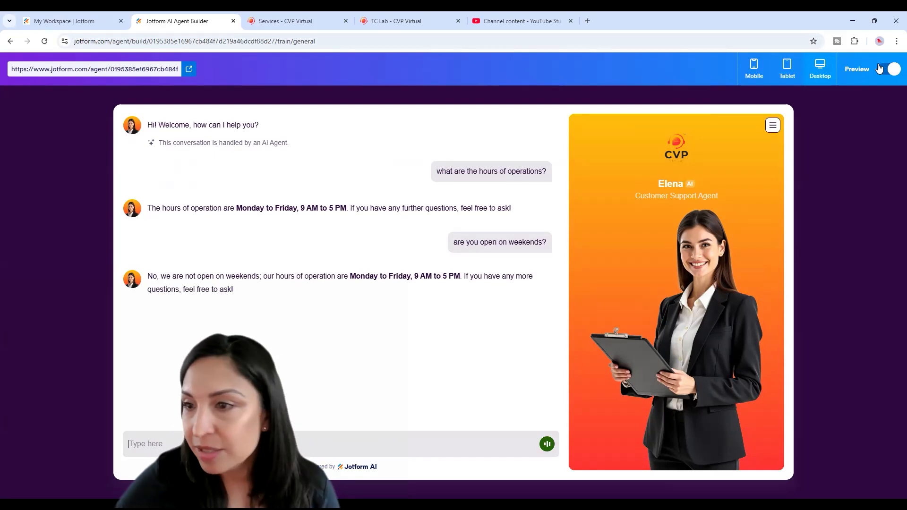
{"action": "left_click", "coordinate": [754, 69]}
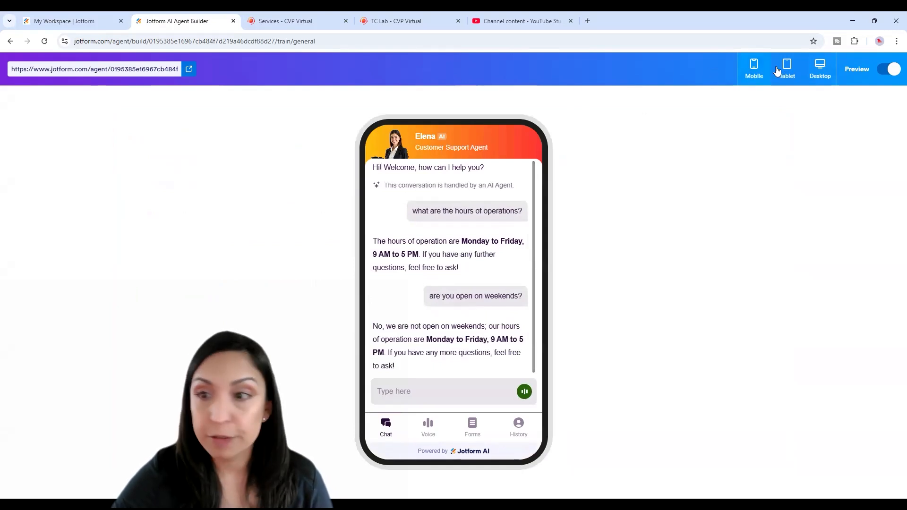
{"action": "left_click", "coordinate": [819, 70]}
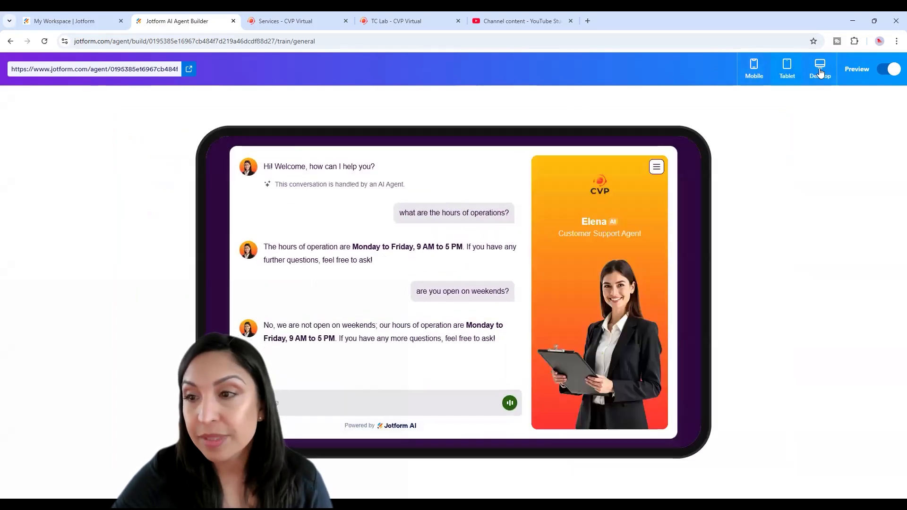
Check the phone agent's publishing options, and make and end a test call with the voice agent
{"action": "left_click", "coordinate": [82, 250]}
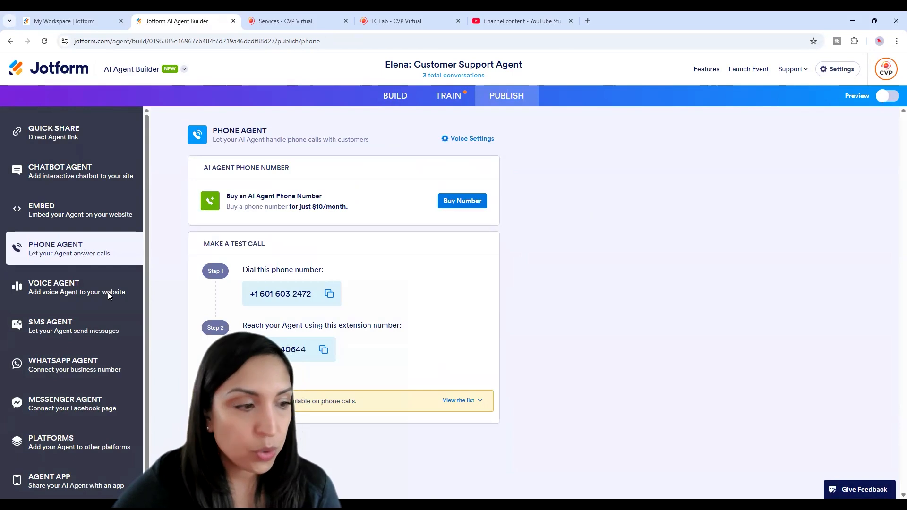
{"action": "left_click", "coordinate": [94, 290]}
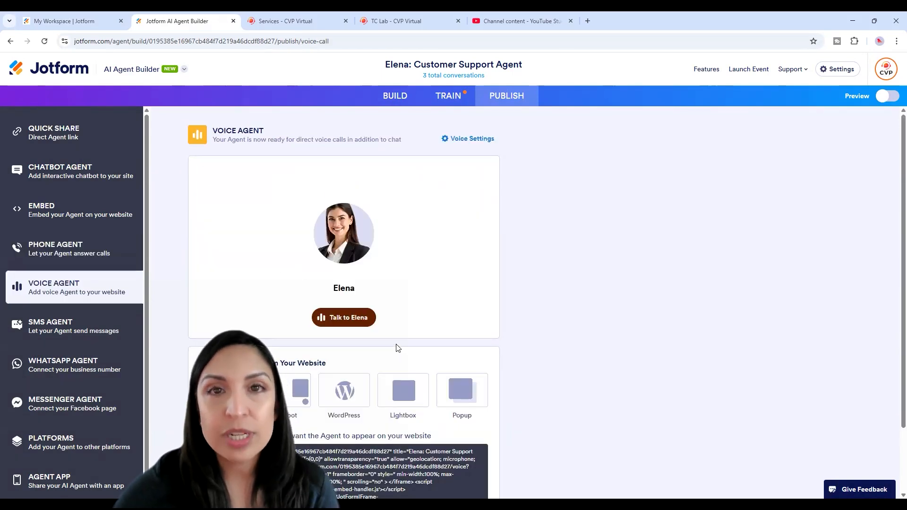
{"action": "left_click", "coordinate": [350, 318]}
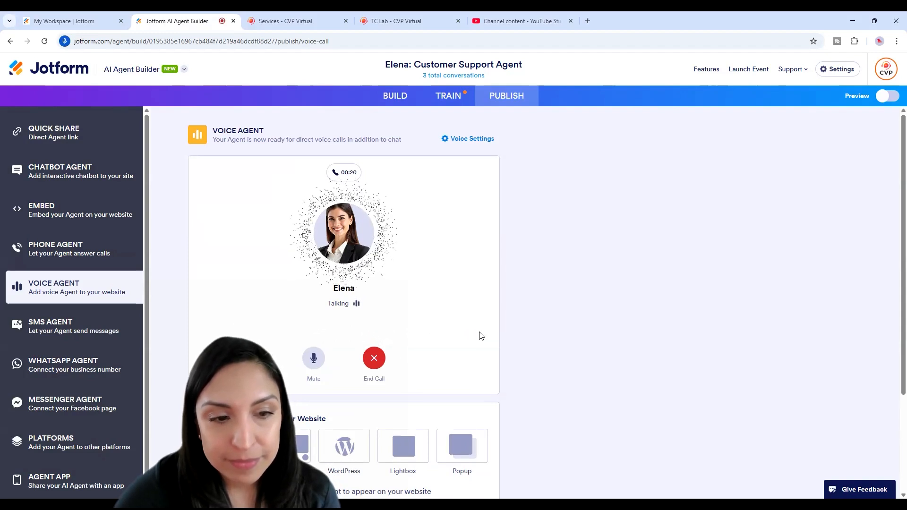
{"action": "left_click", "coordinate": [375, 359]}
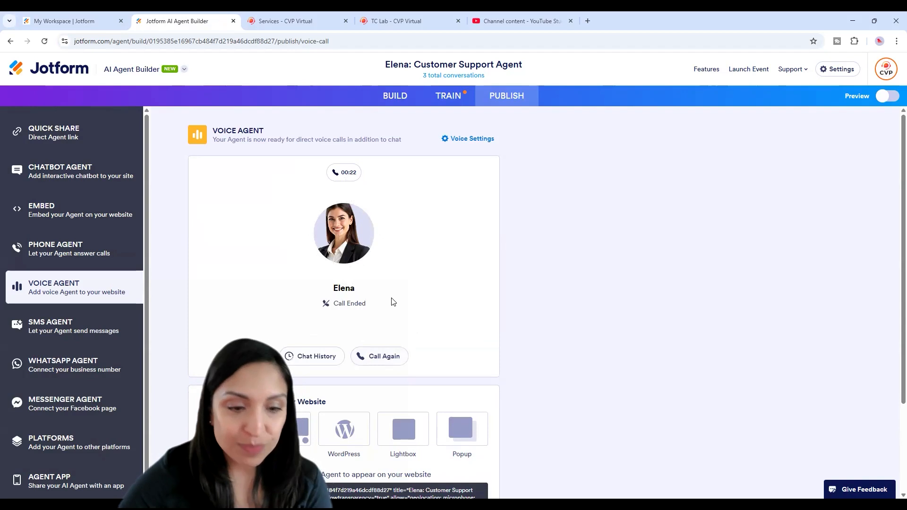
Browse the English voices offered in the voice agent's settings, trying the Male and other gender filters
{"action": "left_click", "coordinate": [468, 148]}
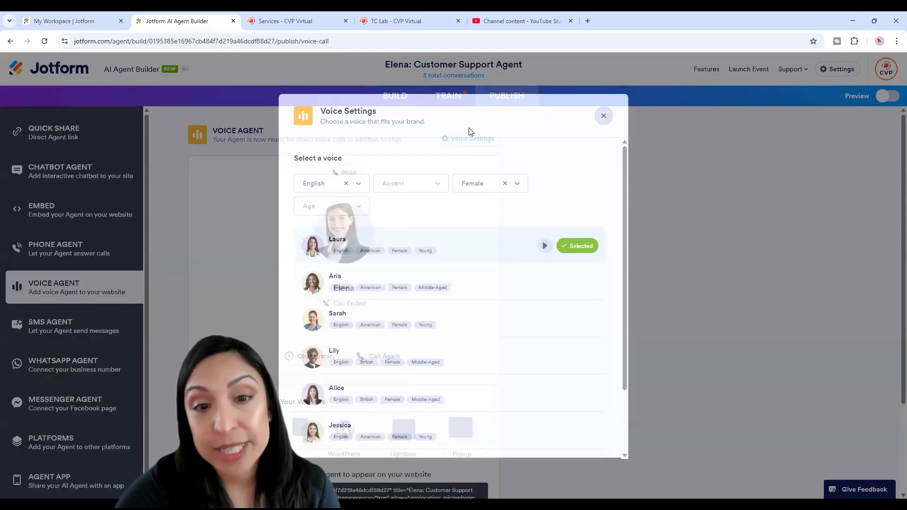
{"action": "scroll", "coordinate": [404, 275], "scroll_direction": "down", "scroll_amount": 2}
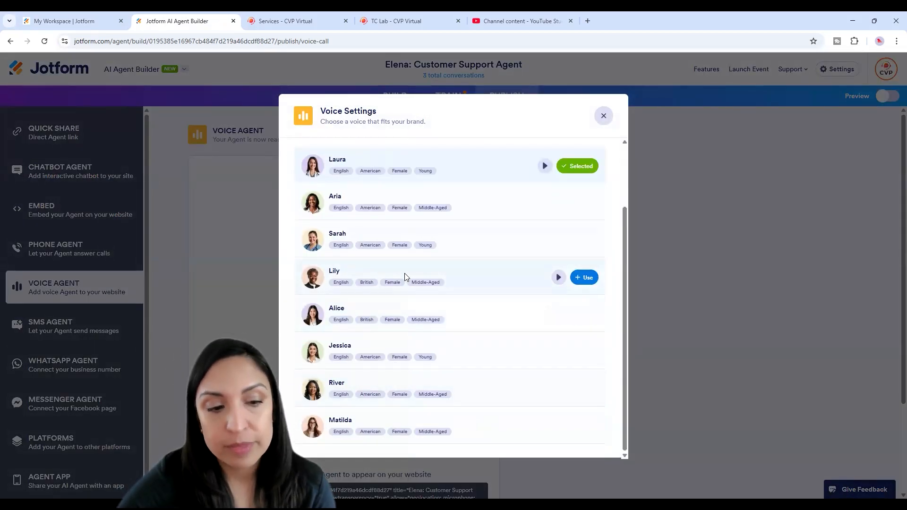
{"action": "scroll", "coordinate": [477, 334], "scroll_direction": "up", "scroll_amount": 2}
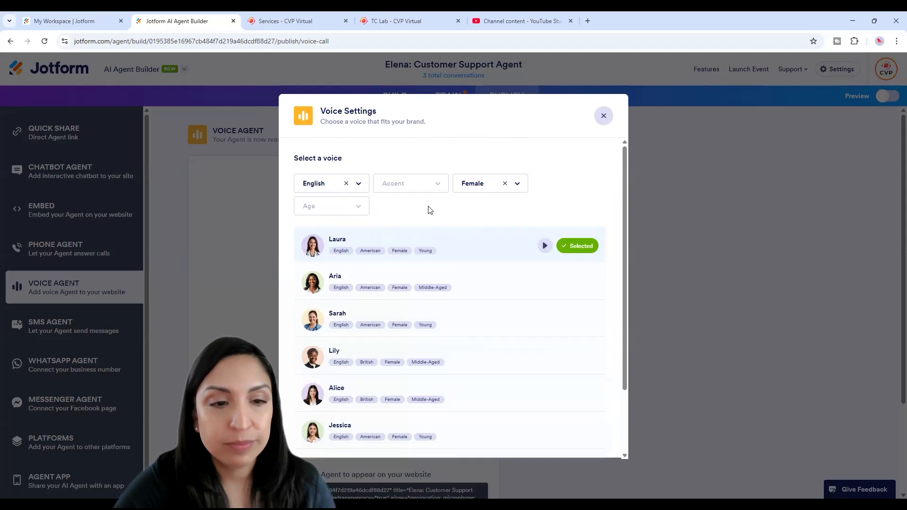
{"action": "left_click", "coordinate": [518, 184]}
{"action": "left_click", "coordinate": [481, 206]}
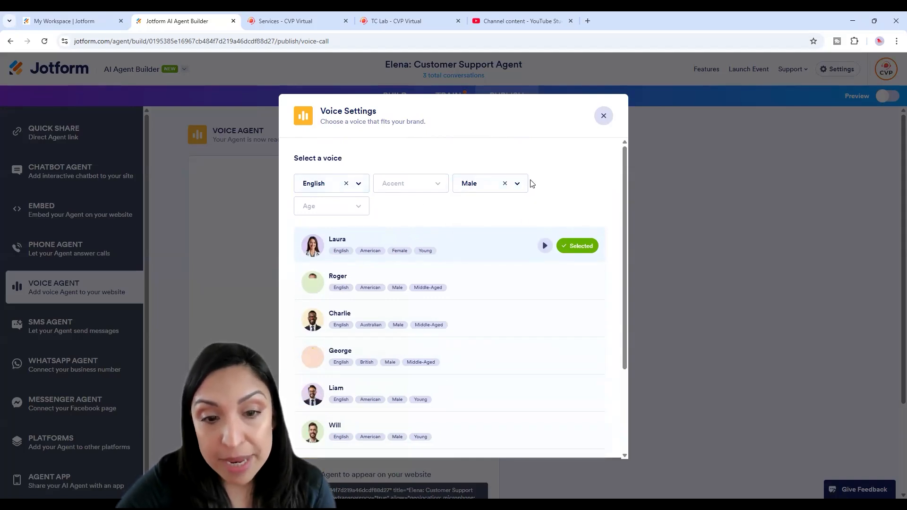
{"action": "left_click", "coordinate": [516, 186]}
{"action": "left_click", "coordinate": [484, 243]}
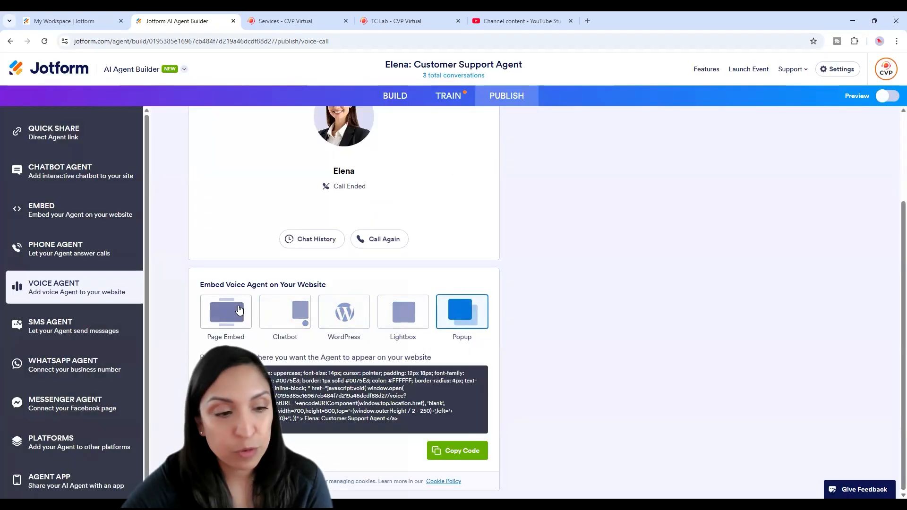
Compare the voice agent's Page Embed, Chatbot, WordPress, Lightbox and Popup website embed options
{"action": "left_click", "coordinate": [239, 309]}
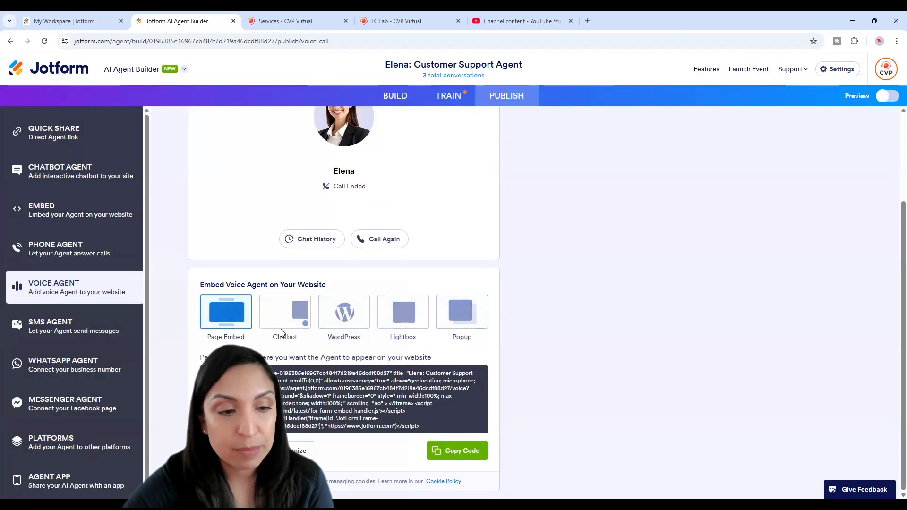
{"action": "left_click", "coordinate": [285, 311]}
{"action": "left_click", "coordinate": [344, 312]}
{"action": "left_click", "coordinate": [402, 331]}
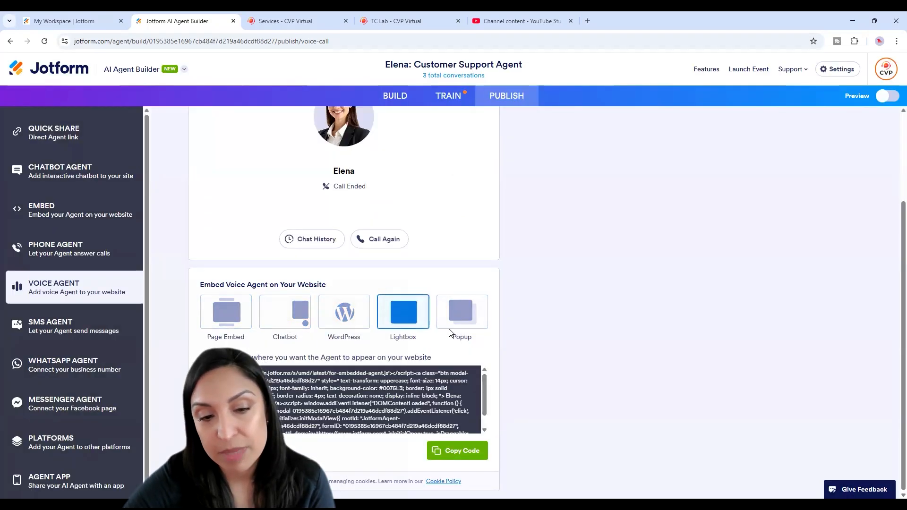
{"action": "left_click", "coordinate": [465, 323]}
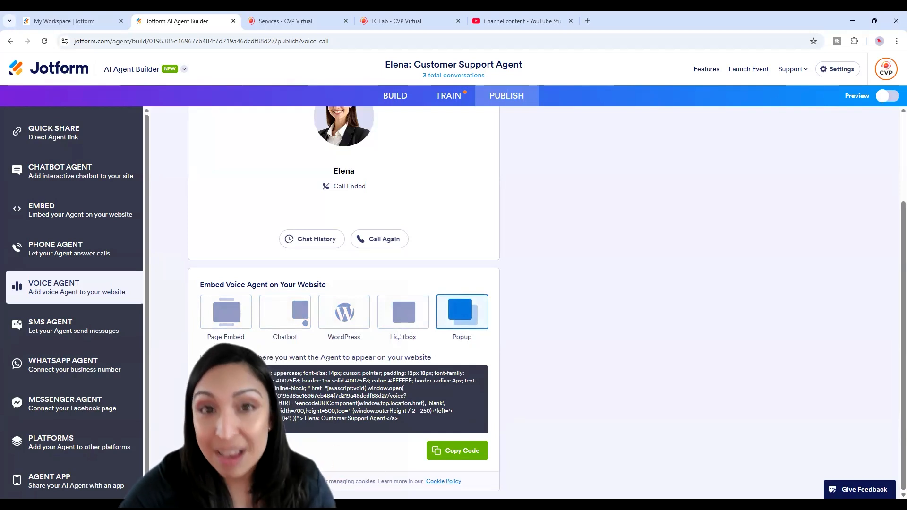
Review the SMS agent's phone number pricing and the WhatsApp agent's connection options
{"action": "left_click", "coordinate": [66, 328]}
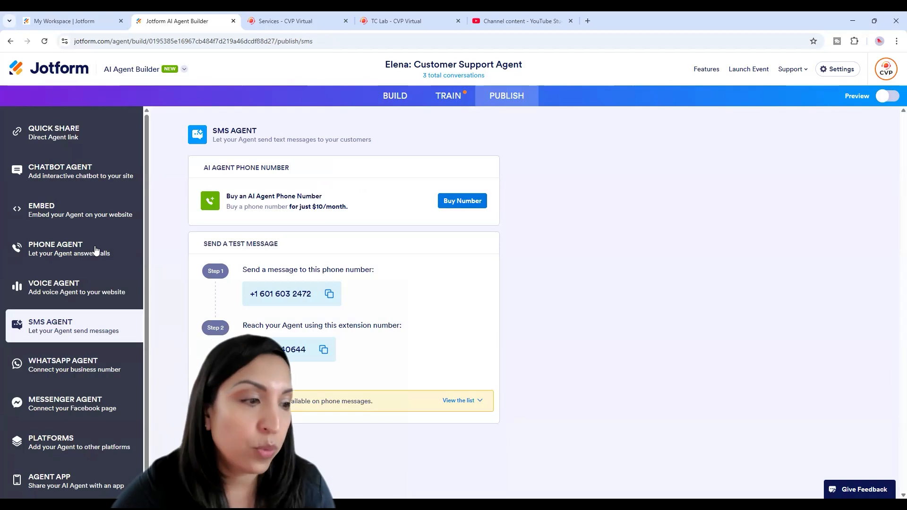
{"action": "left_click_drag", "start_coordinate": [355, 211], "coordinate": [295, 212]}
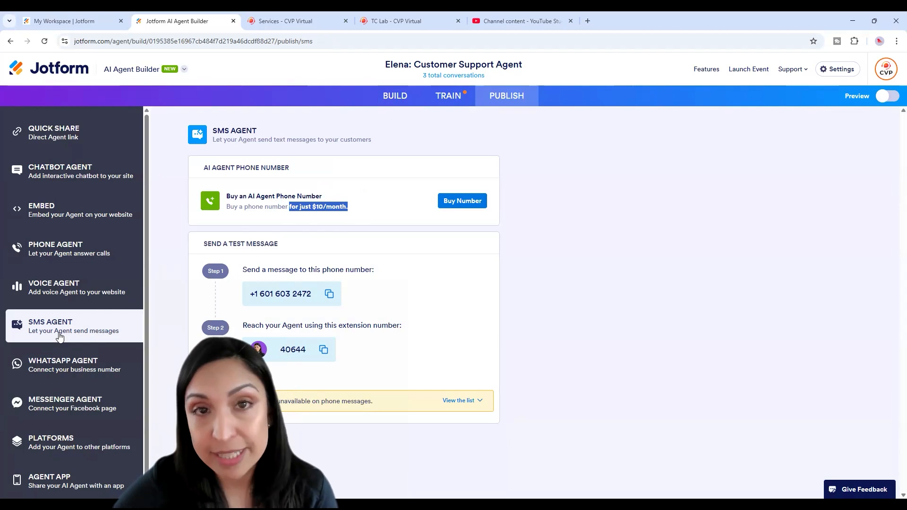
{"action": "left_click", "coordinate": [71, 367]}
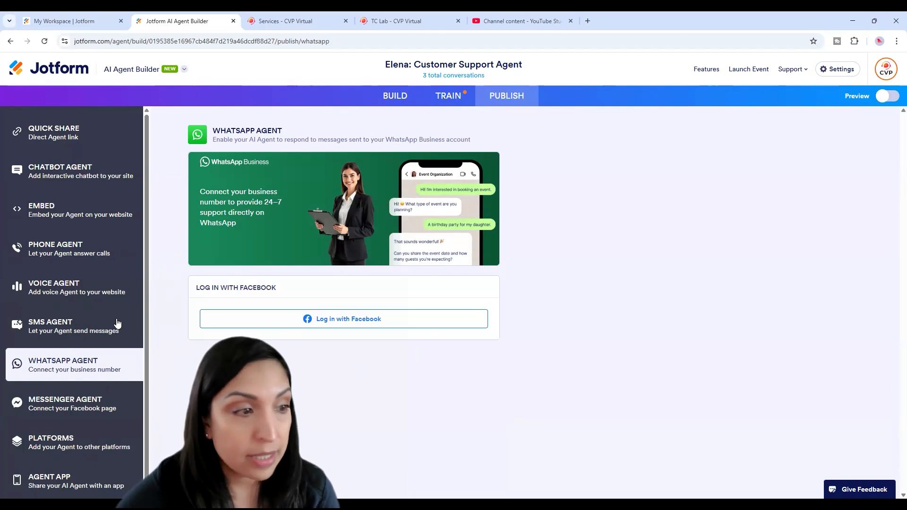
{"action": "scroll", "coordinate": [115, 304], "scroll_direction": "down", "scroll_amount": 1}
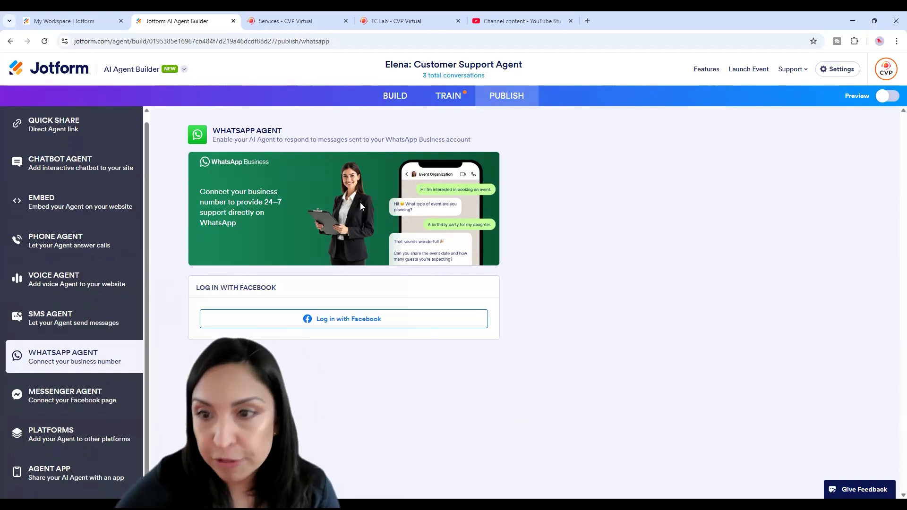